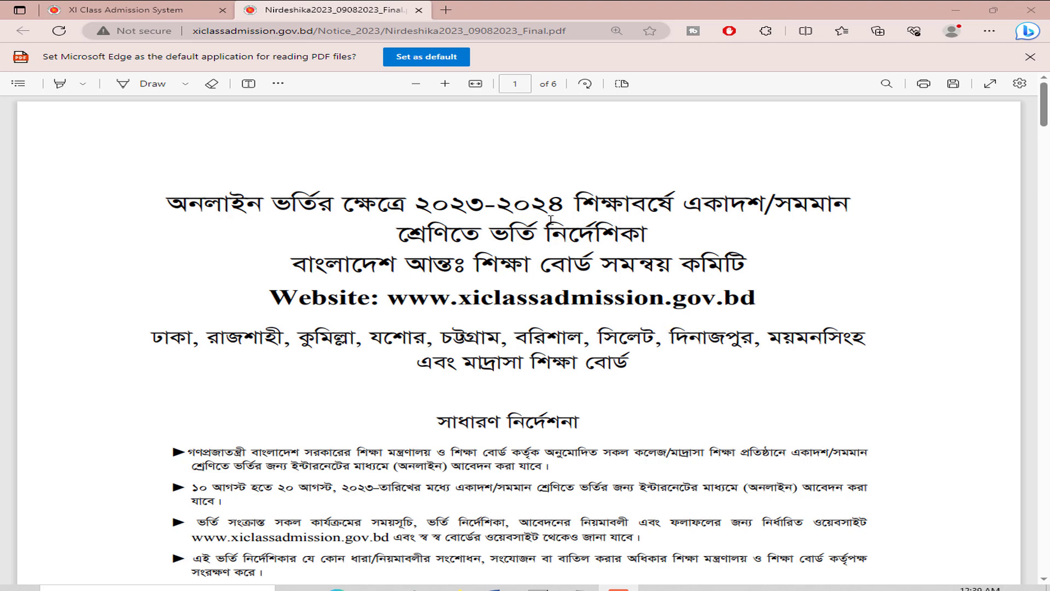
# Step: Go to google.com in a new tab and search for 'xiclassadmission'
pyautogui.click(446, 5)
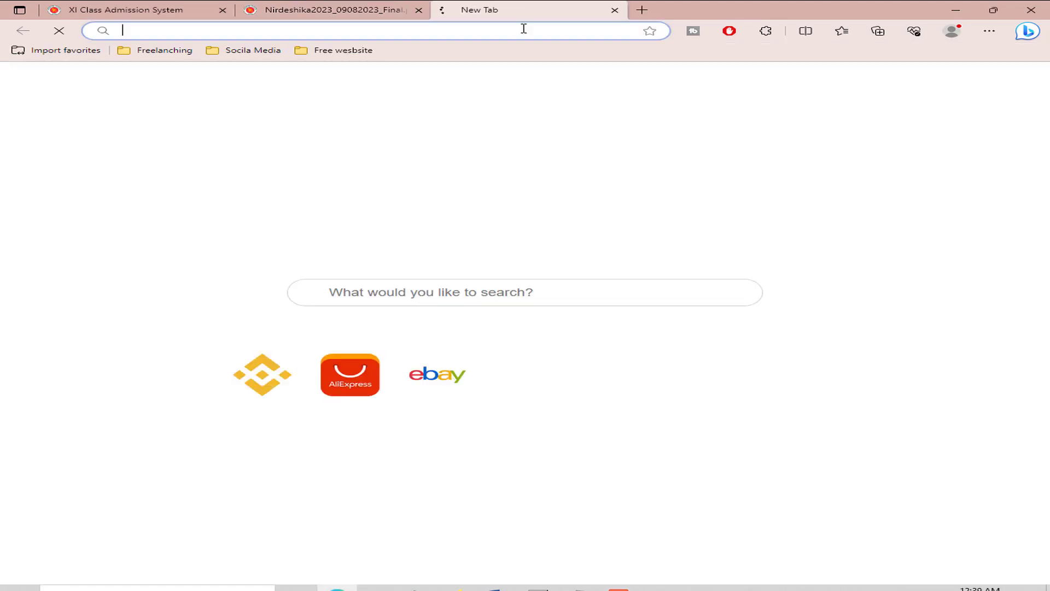
pyautogui.write('google.com')
pyautogui.press('Return')
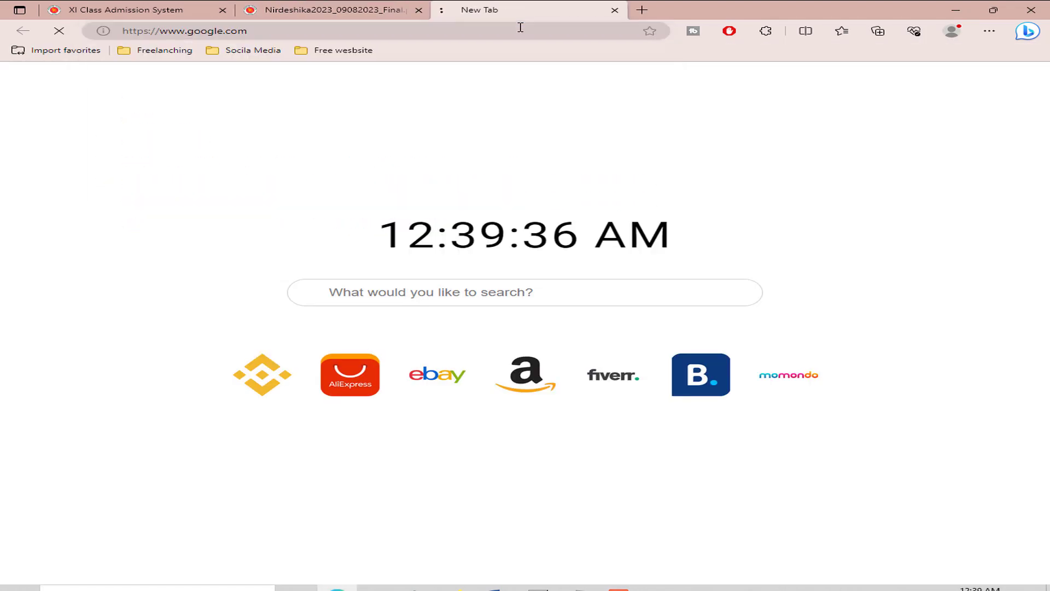
pyautogui.write('xical')
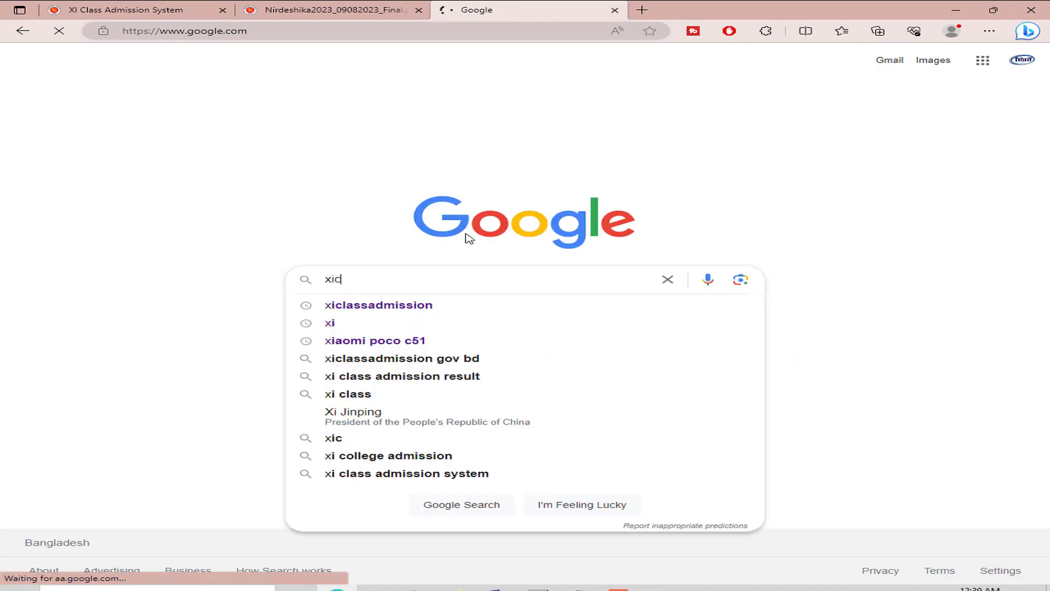
pyautogui.press('BackSpace')
pyautogui.press('BackSpace')
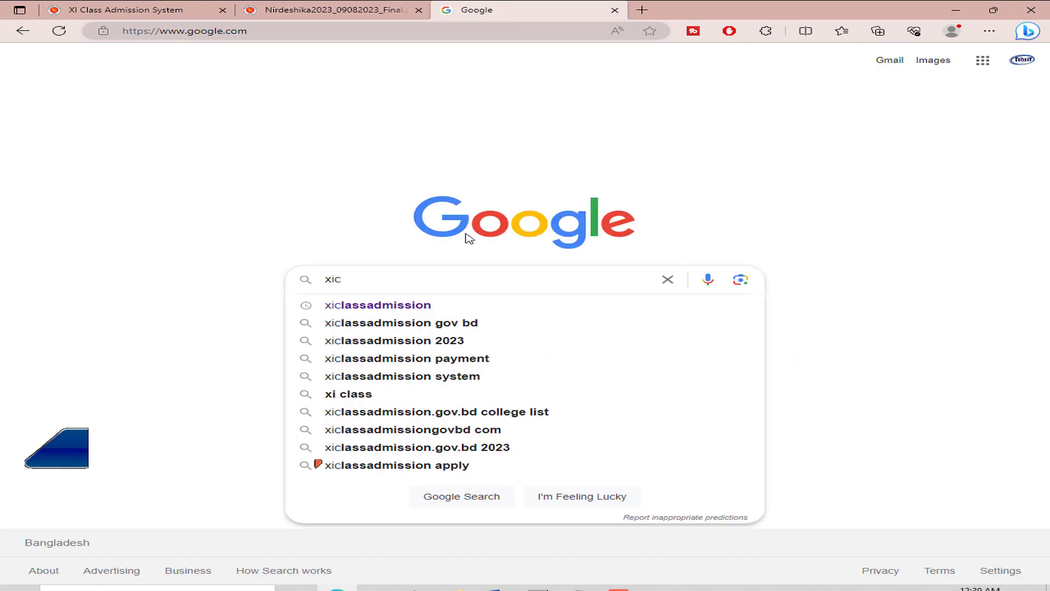
pyautogui.press('Down')
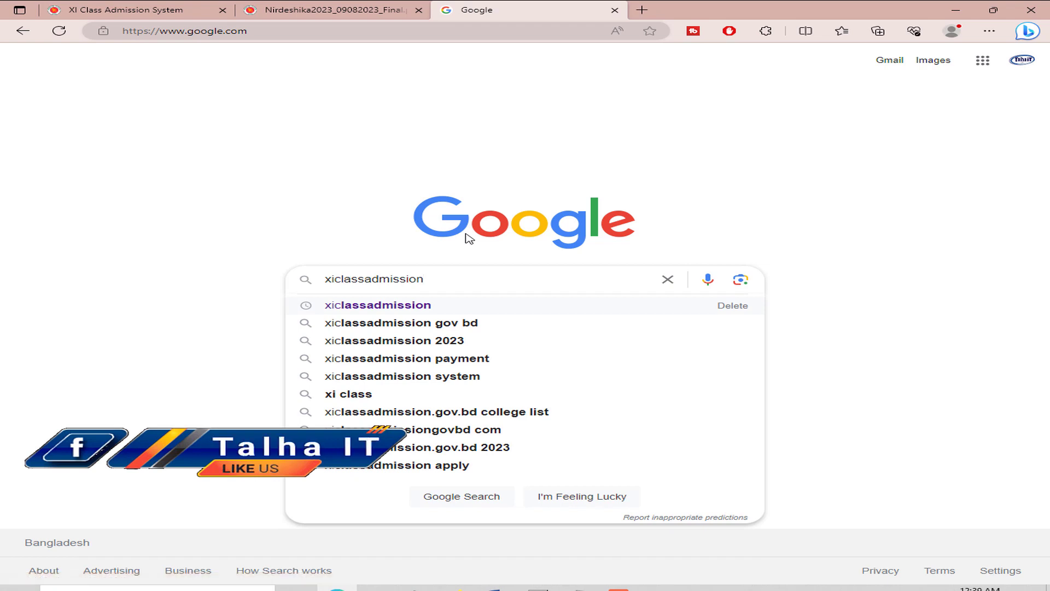
pyautogui.press('Return')
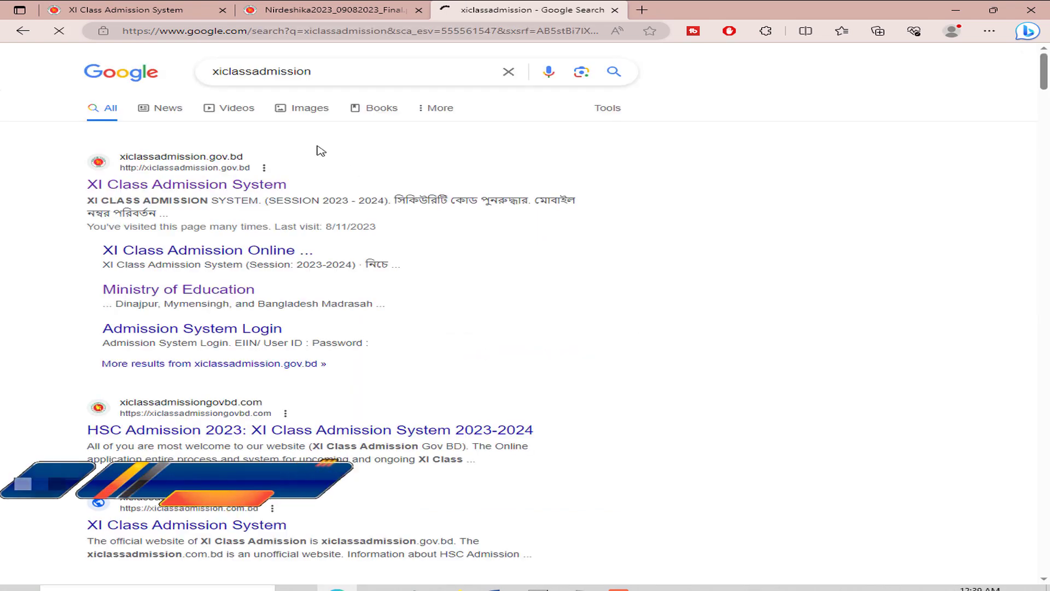
# Step: Open the official admission site's fee payment methods page and view the bKash payment guide
pyautogui.click(241, 189)
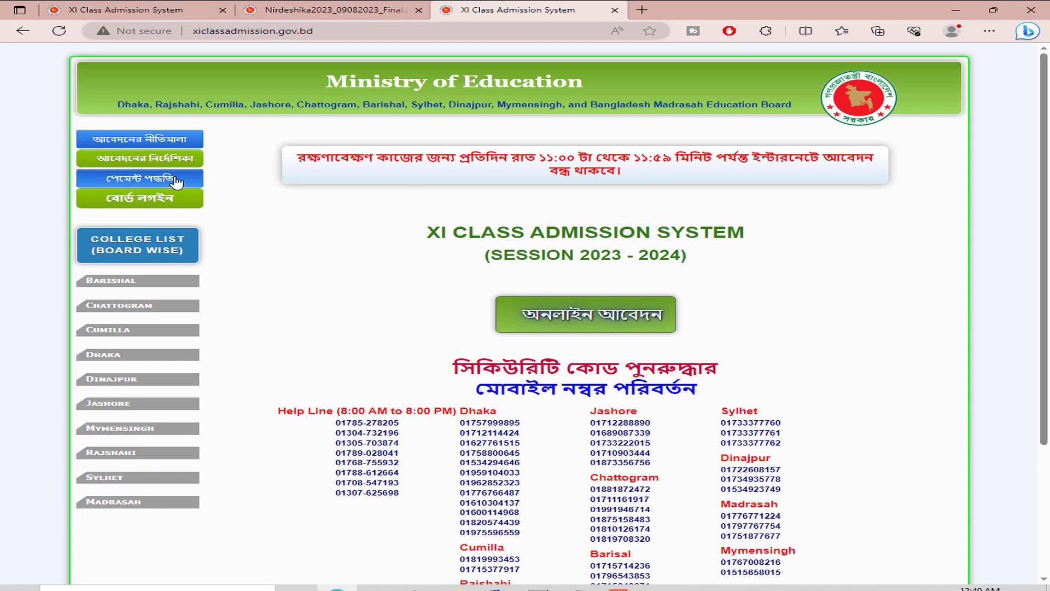
pyautogui.click(173, 181)
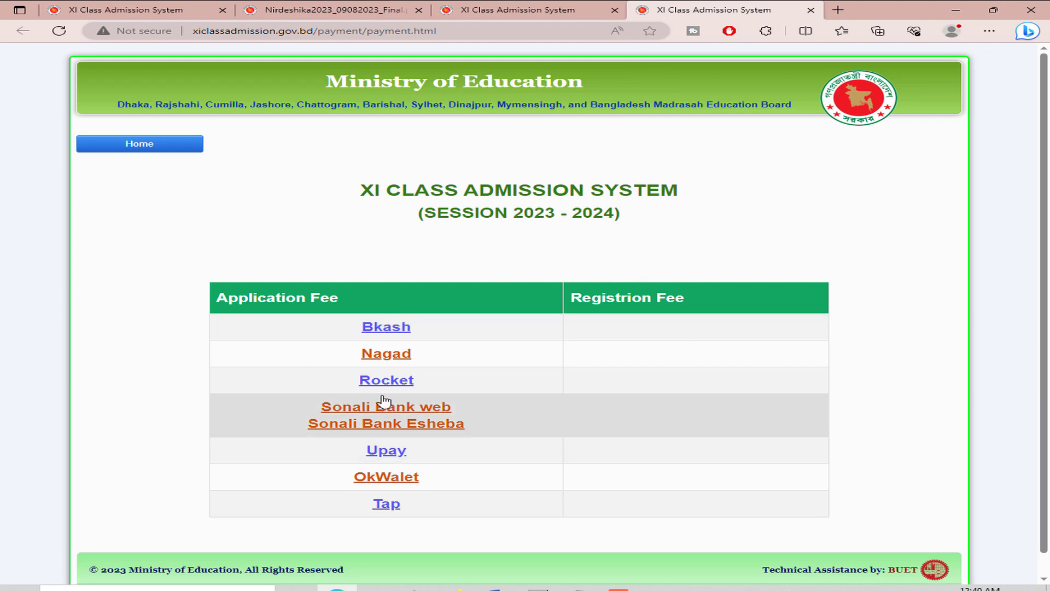
pyautogui.click(393, 328)
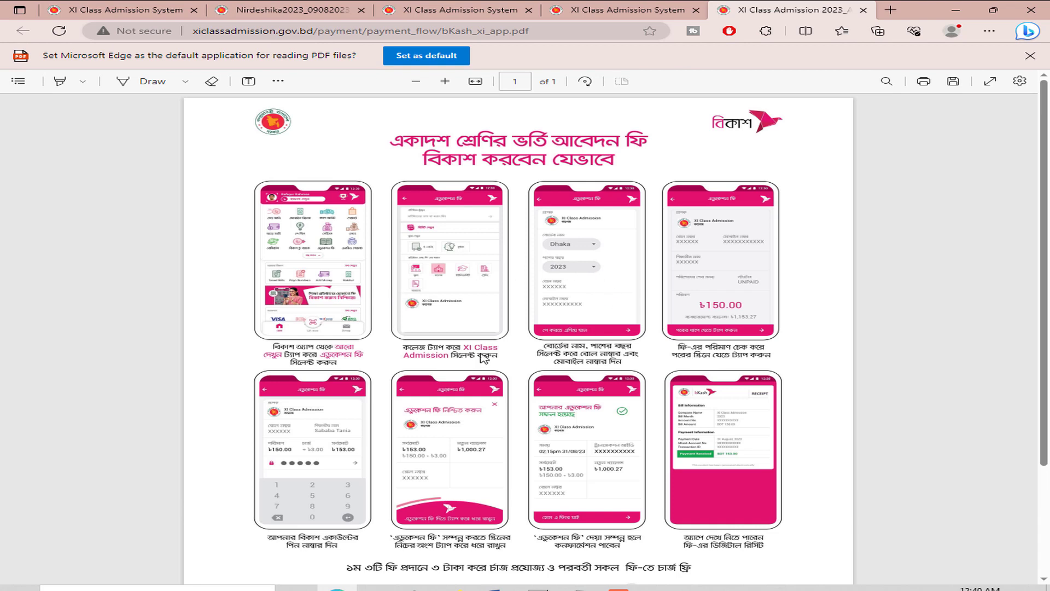
pyautogui.click(624, 10)
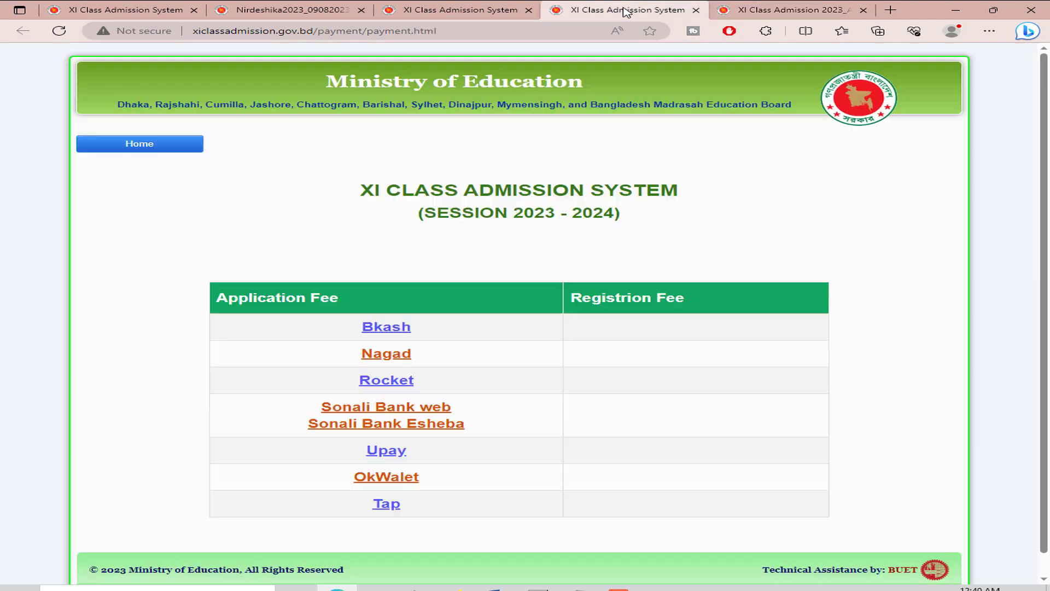
# Step: View the Nagad payment guide, then return home and start the online application form
pyautogui.click(395, 356)
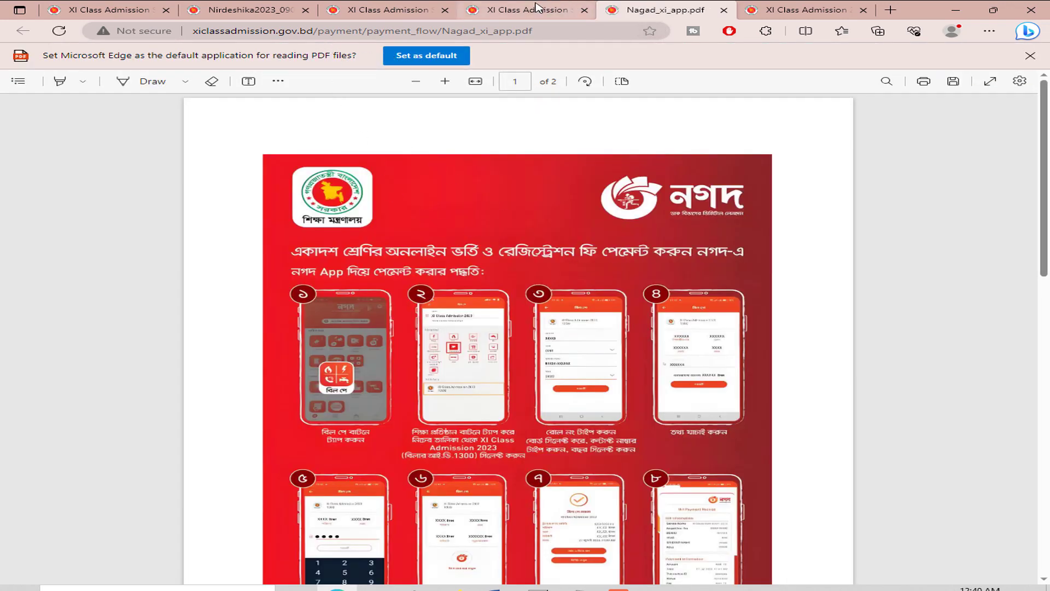
pyautogui.click(558, 8)
pyautogui.click(137, 3)
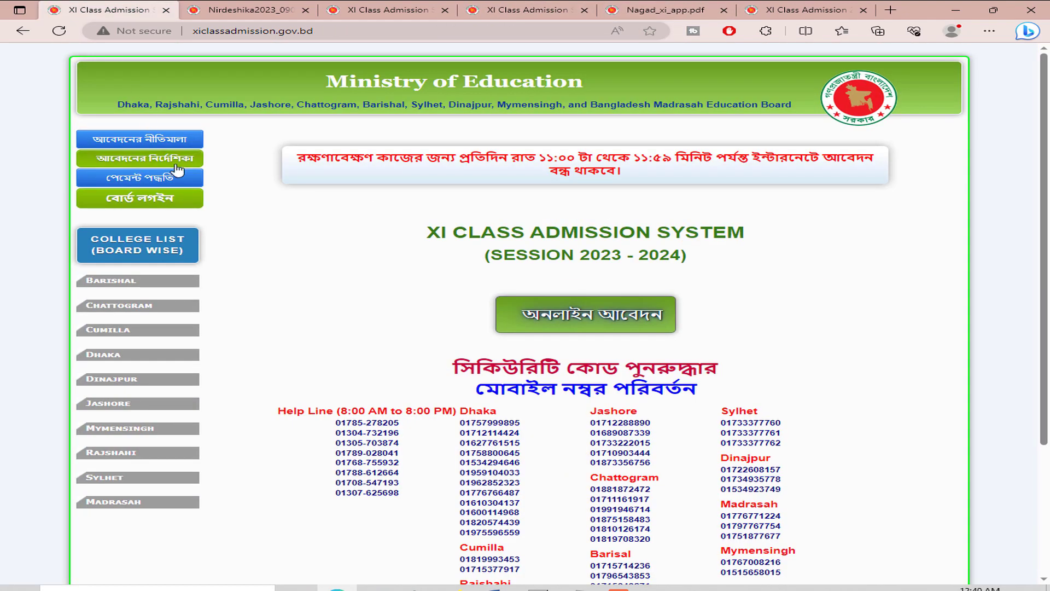
pyautogui.click(626, 323)
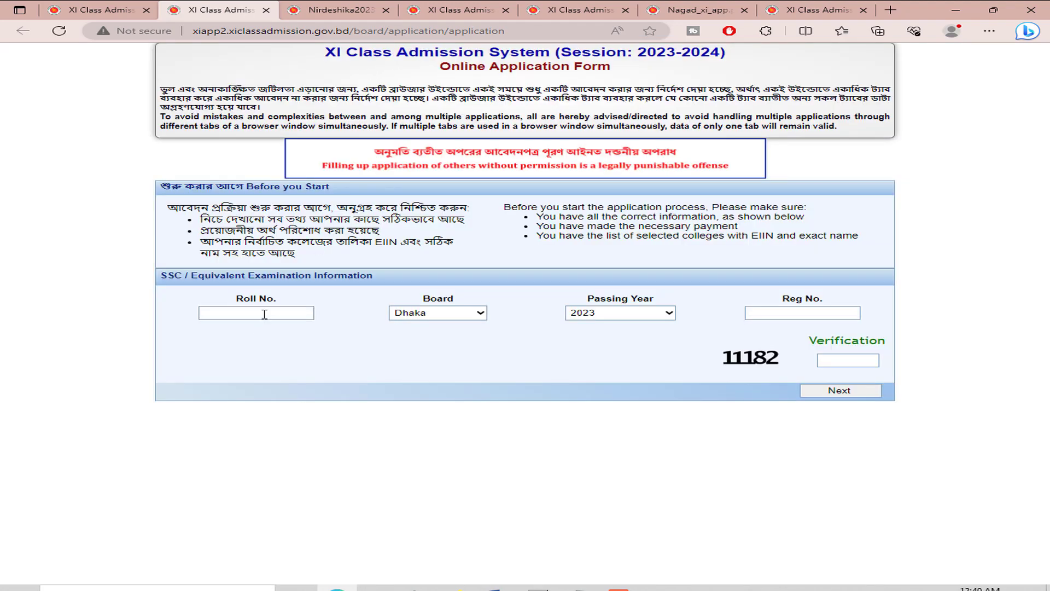
# Step: Enter the SSC roll number, registration number and shown verification code, then submit them
pyautogui.click(264, 315)
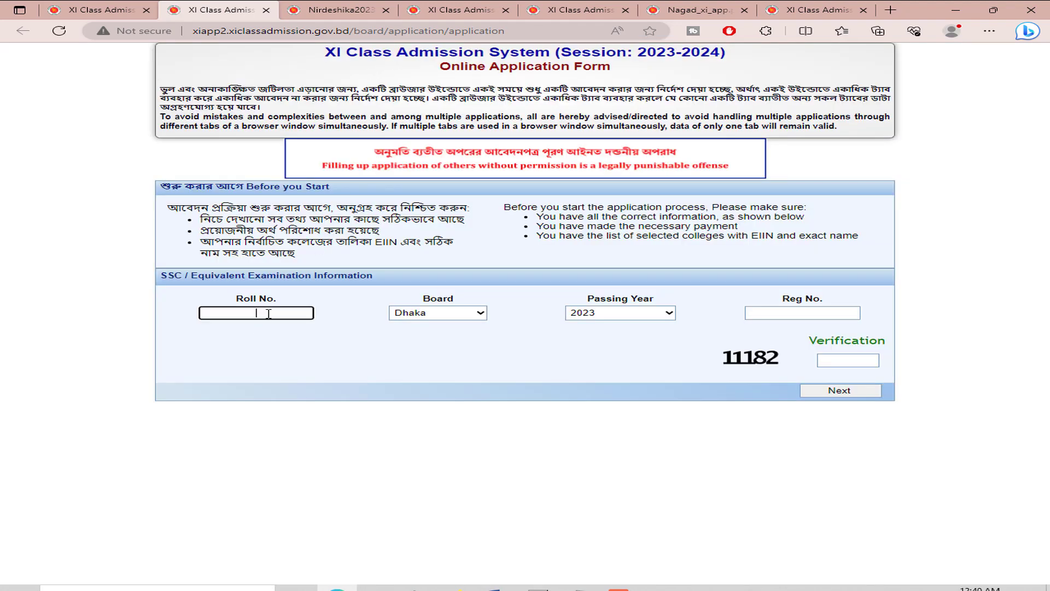
pyautogui.click(822, 311)
pyautogui.click(833, 360)
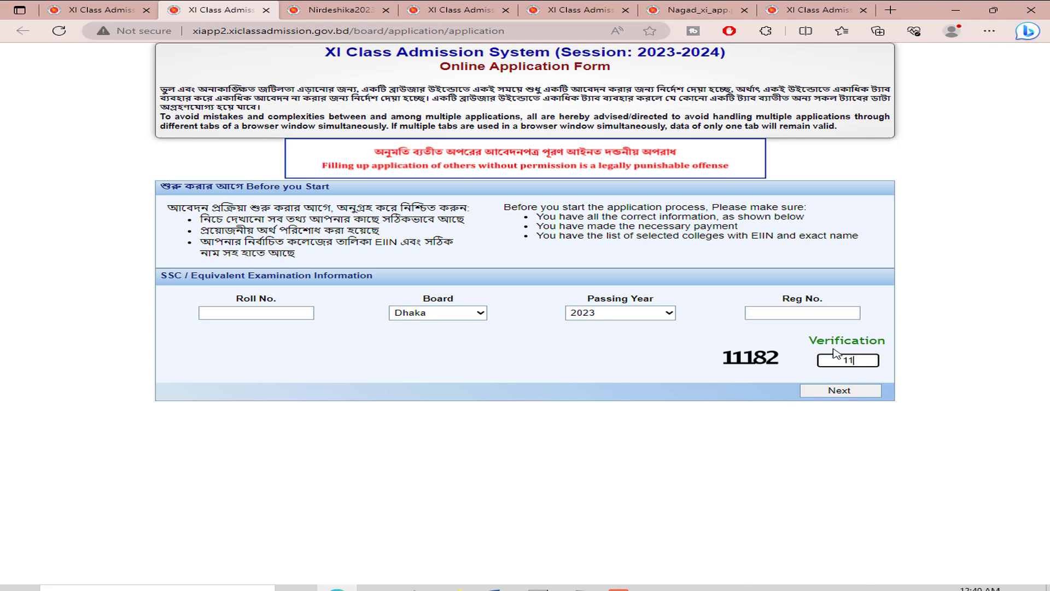
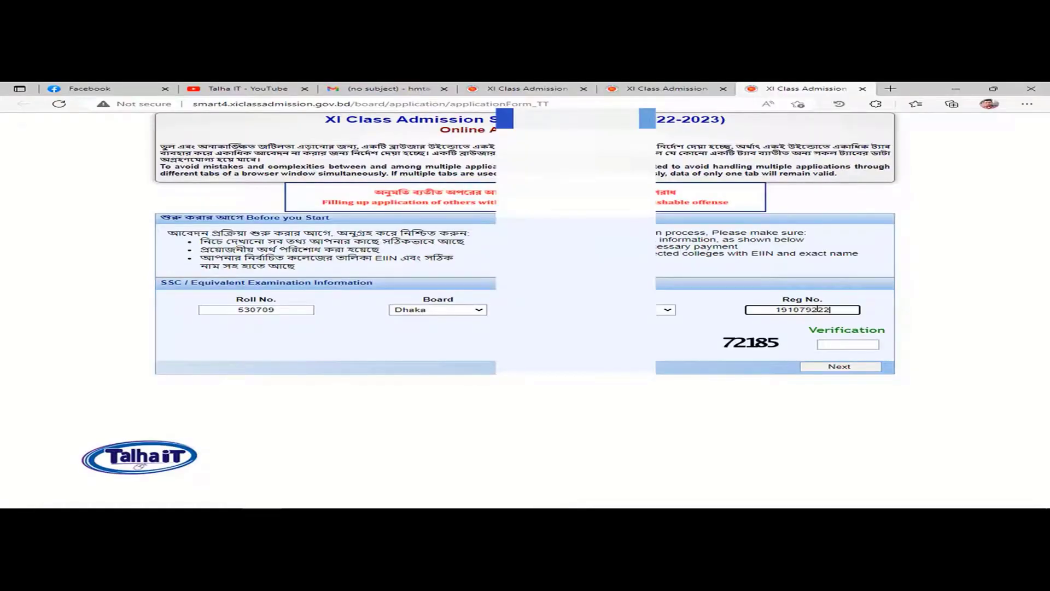
pyautogui.click(856, 343)
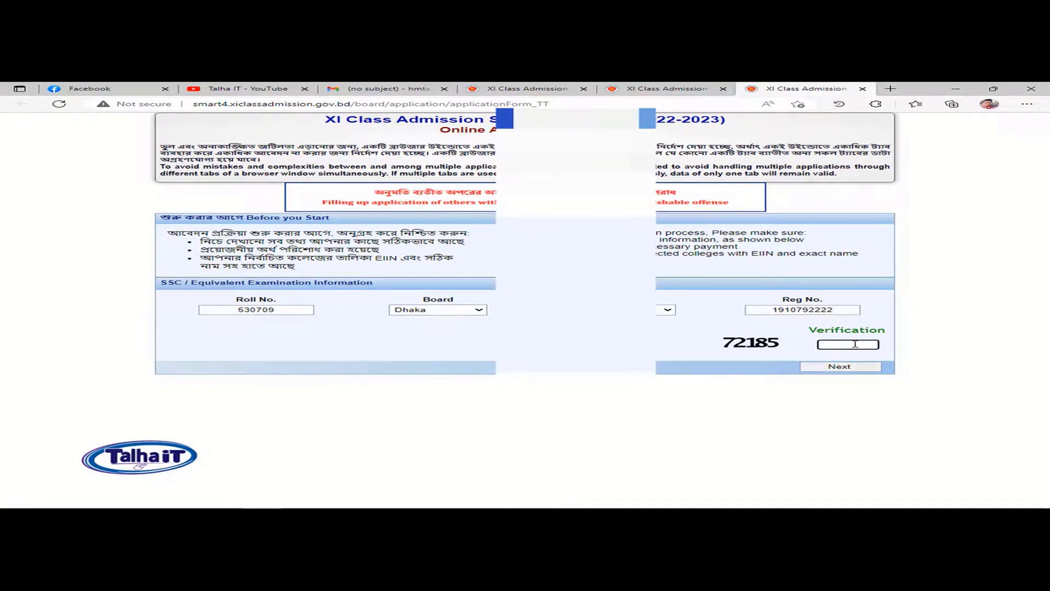
pyautogui.write('72185')
pyautogui.click(846, 371)
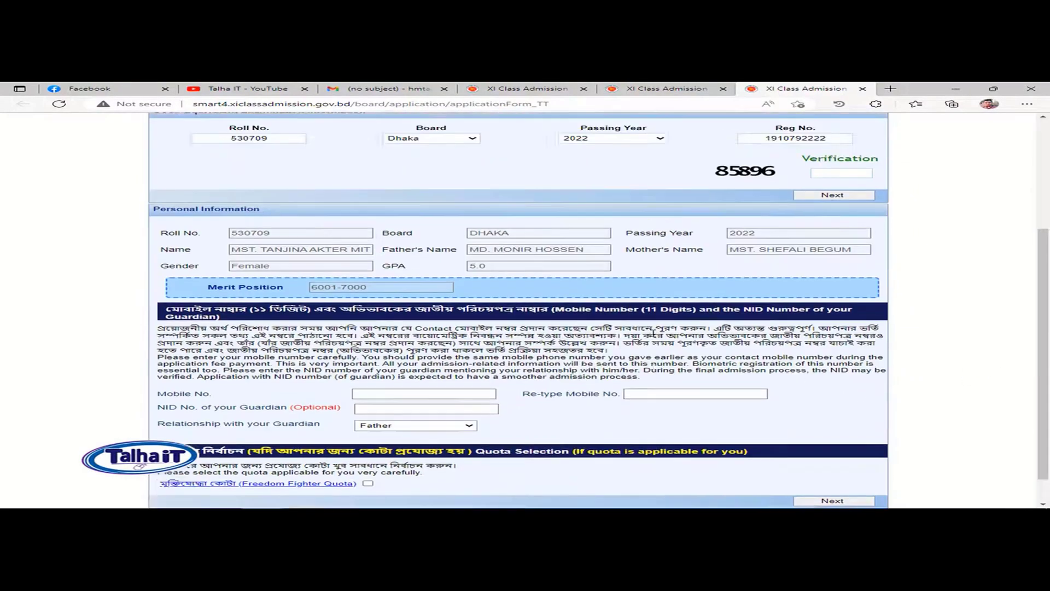
# Step: Review the applicant's personal information and merit position on the form
pyautogui.scroll(3, 654, 331)
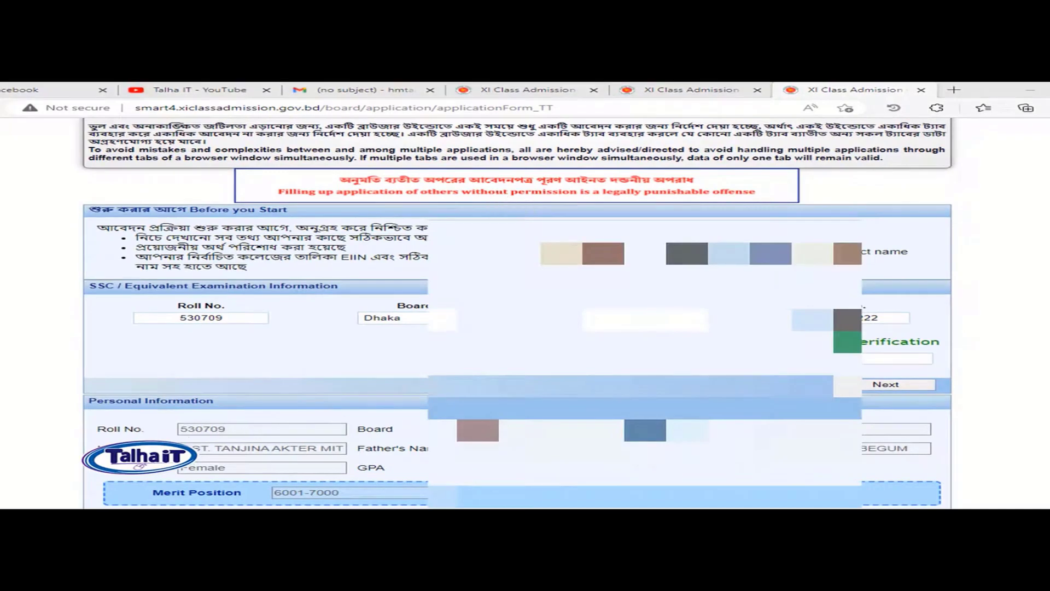
pyautogui.scroll(-1, 284, 430)
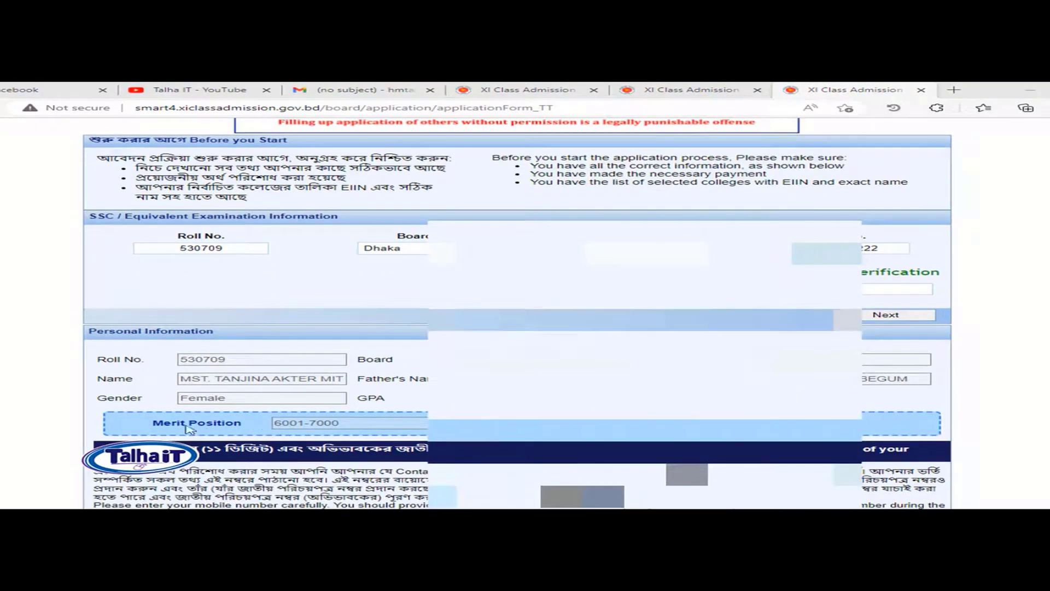
pyautogui.moveTo(158, 425); pyautogui.dragTo(333, 426)
pyautogui.click(353, 425)
pyautogui.moveTo(154, 423); pyautogui.dragTo(298, 426)
pyautogui.click(364, 429)
pyautogui.scroll(-1, 364, 431)
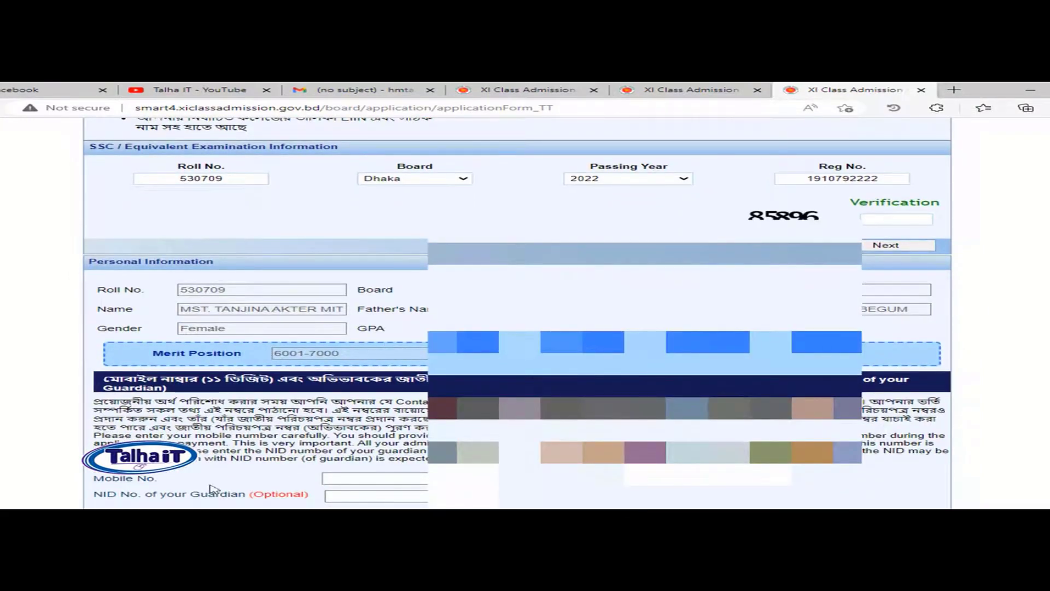
# Step: Enter the applicant's mobile number, leave guardian NID blank, and pick a guardian relationship
pyautogui.click(361, 478)
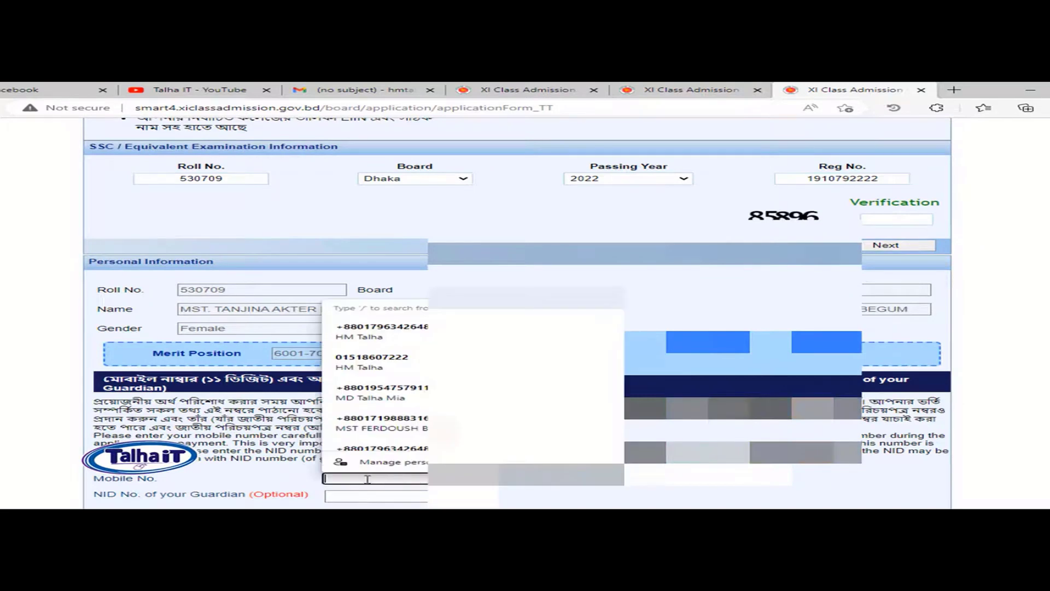
pyautogui.click(257, 476)
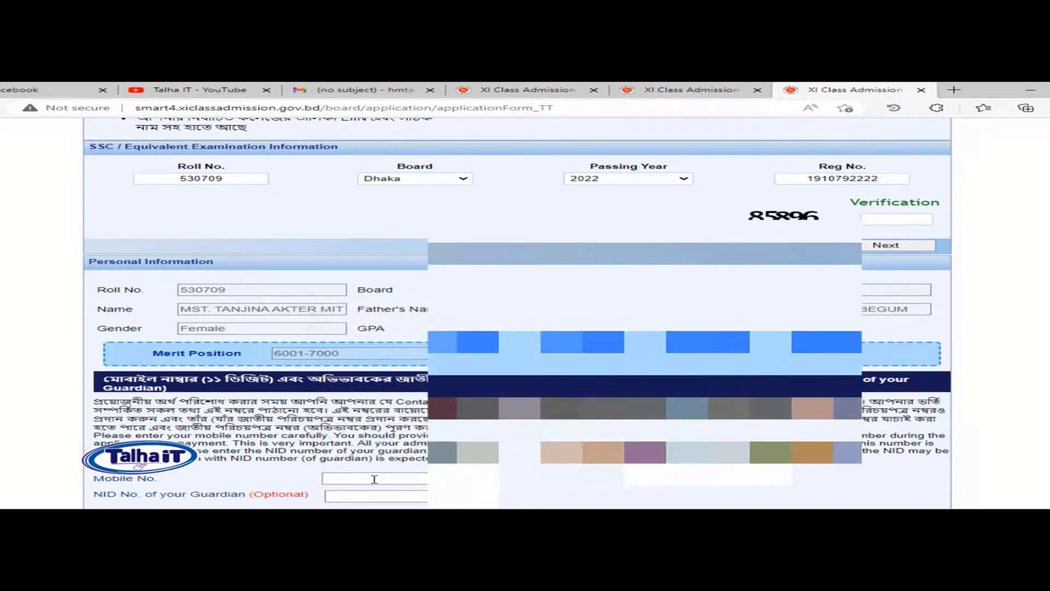
pyautogui.click(372, 479)
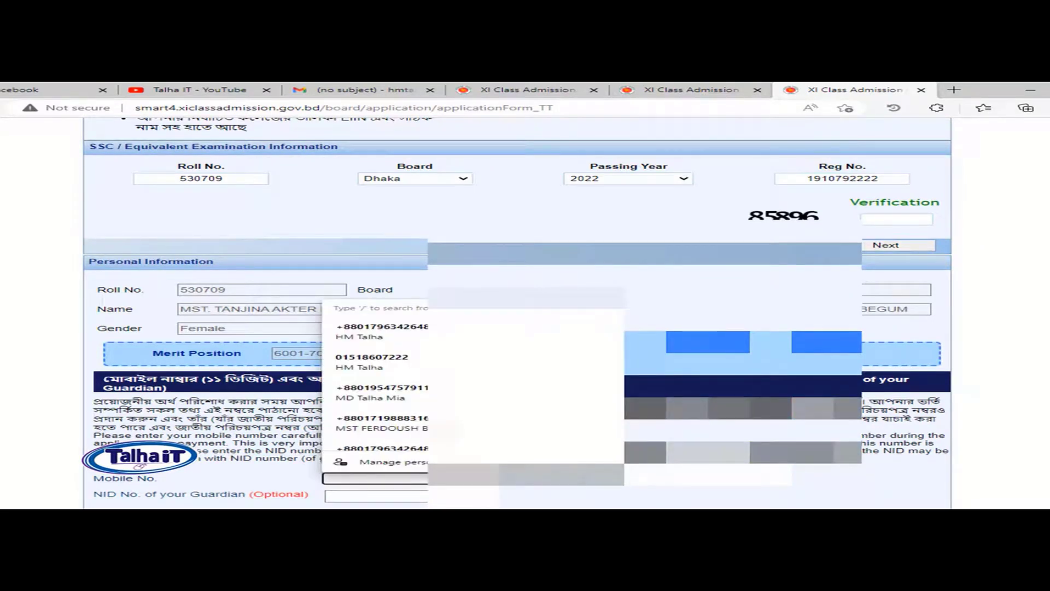
pyautogui.write('01')
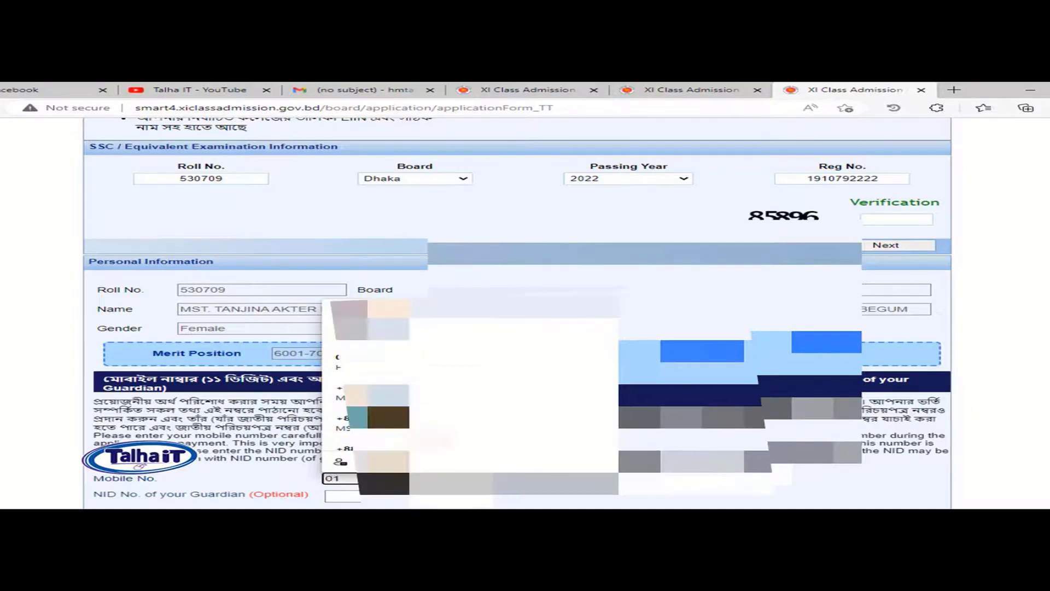
pyautogui.write('615')
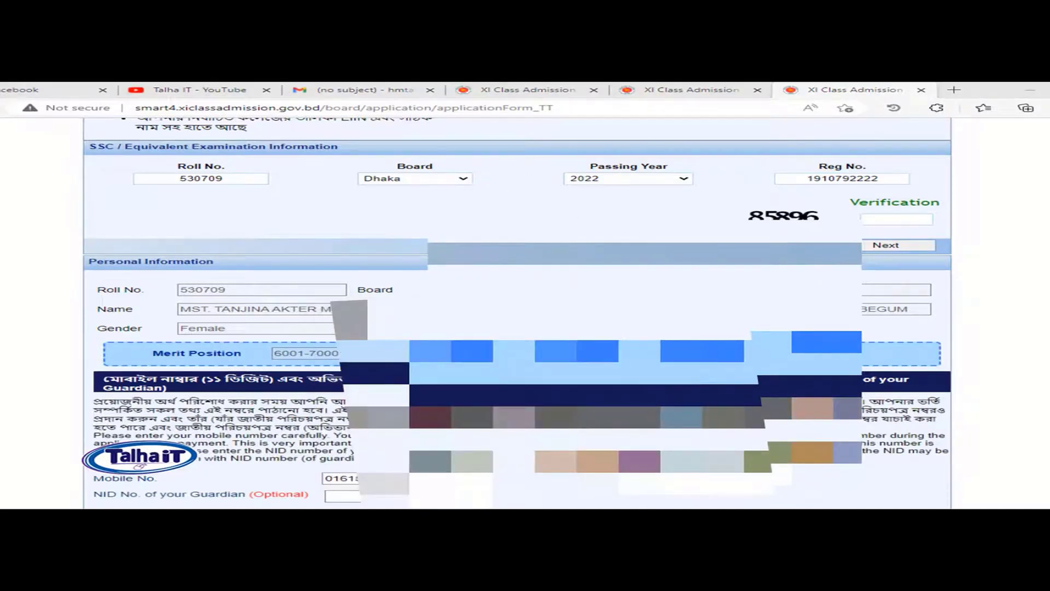
pyautogui.moveTo(166, 495); pyautogui.dragTo(118, 495)
pyautogui.click(356, 496)
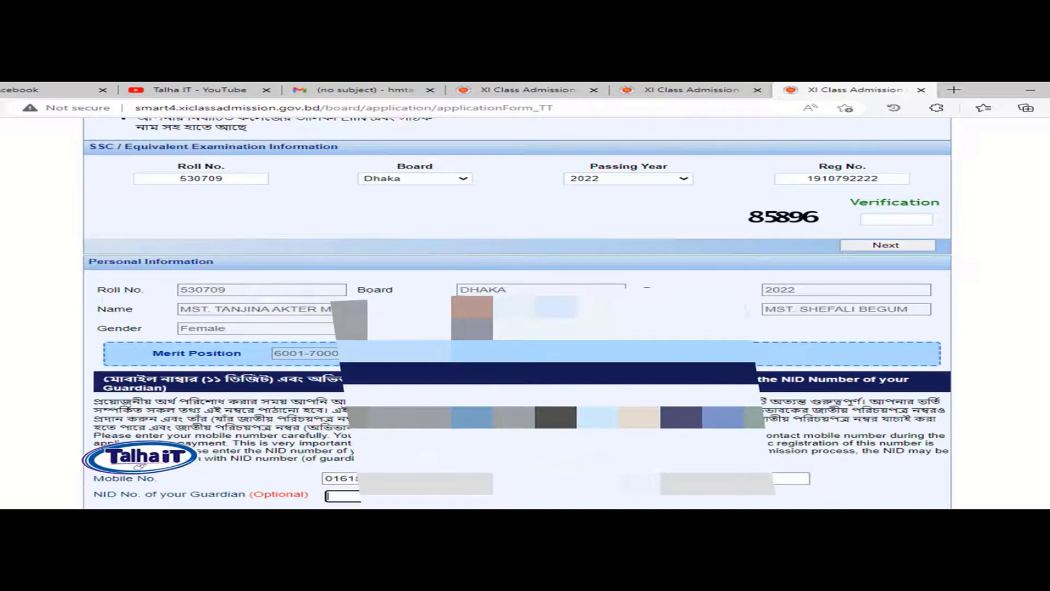
pyautogui.press('Tab')
pyautogui.click(365, 515)
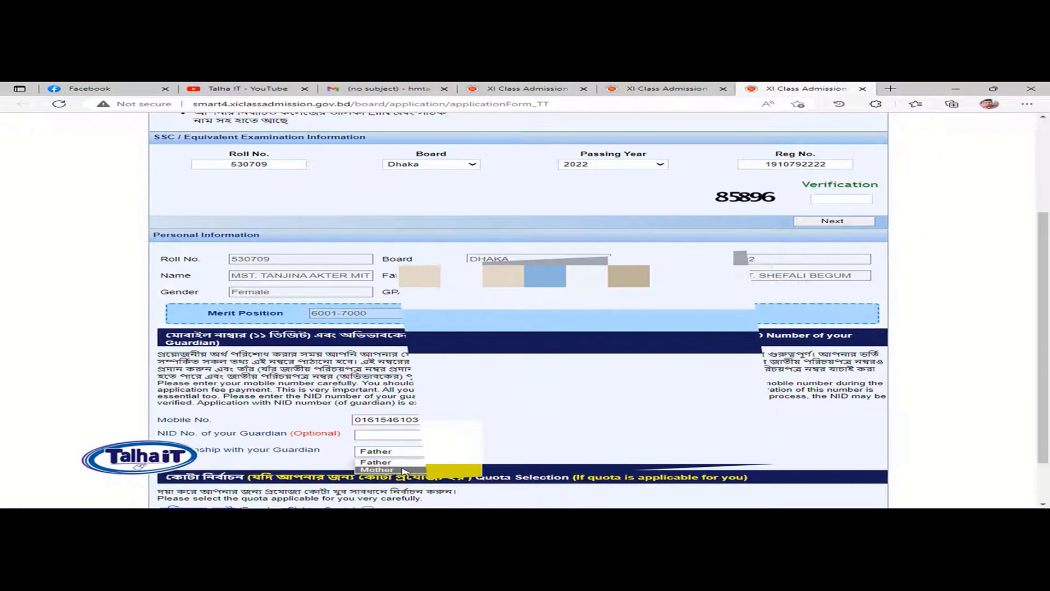
# Step: Set the guardian relationship to Mother and read the Freedom Fighter Quota notice
pyautogui.click(403, 470)
pyautogui.scroll(-1, 403, 470)
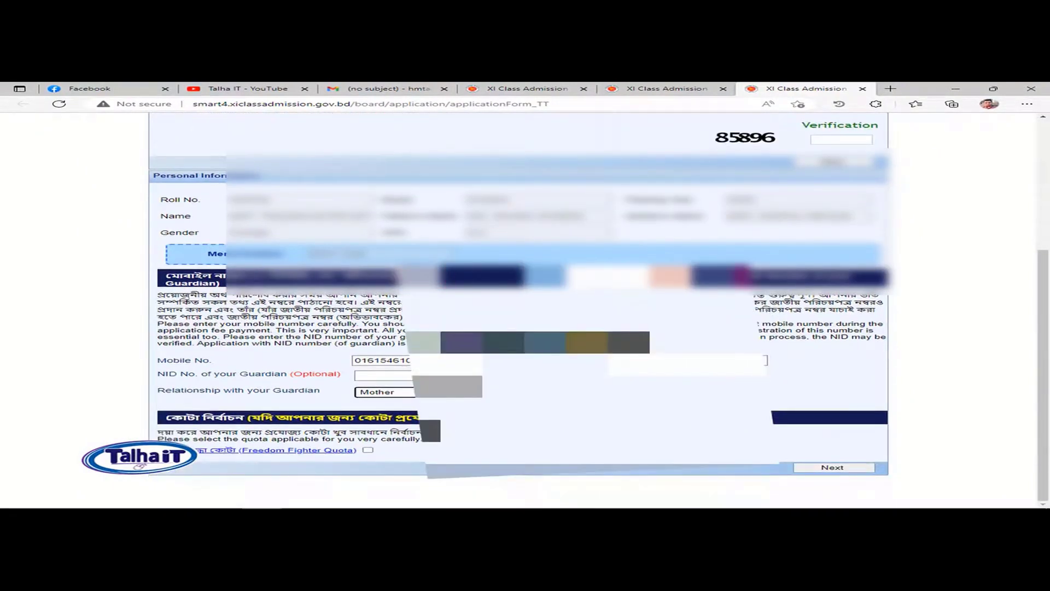
pyautogui.click(197, 427)
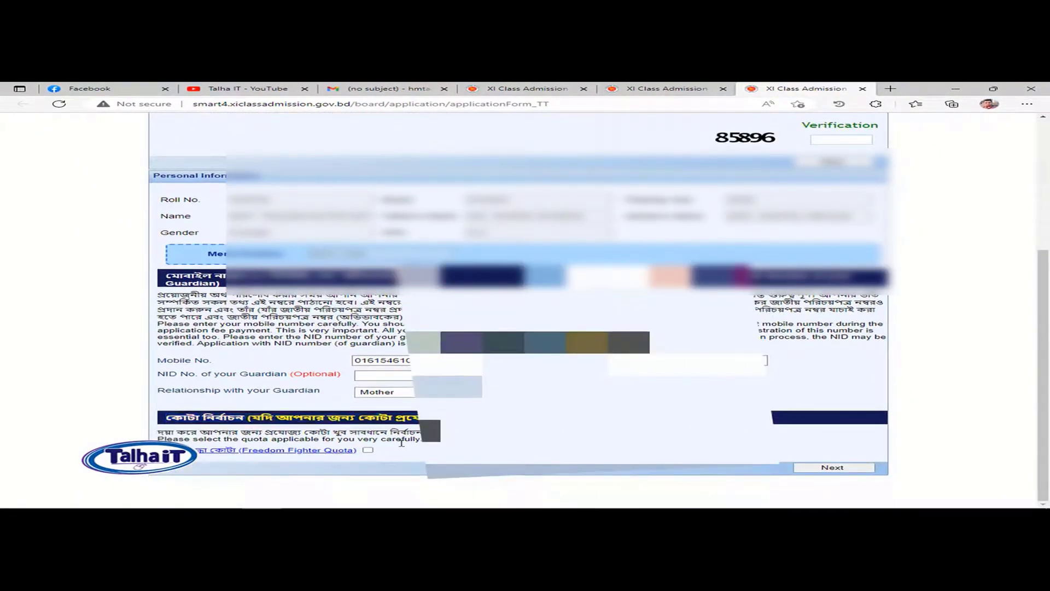
pyautogui.click(257, 454)
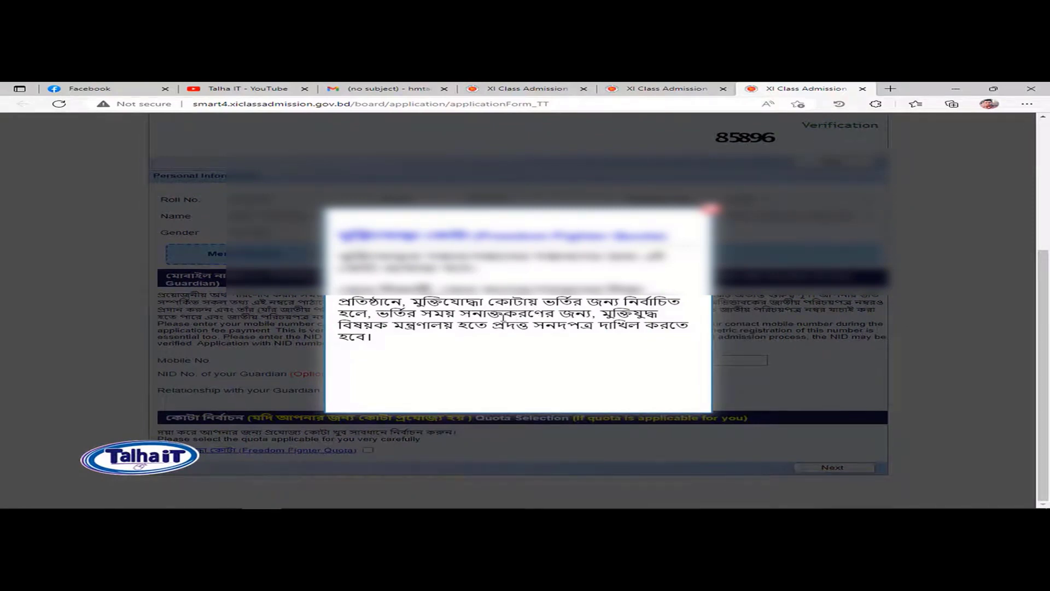
pyautogui.moveTo(468, 325); pyautogui.dragTo(493, 336)
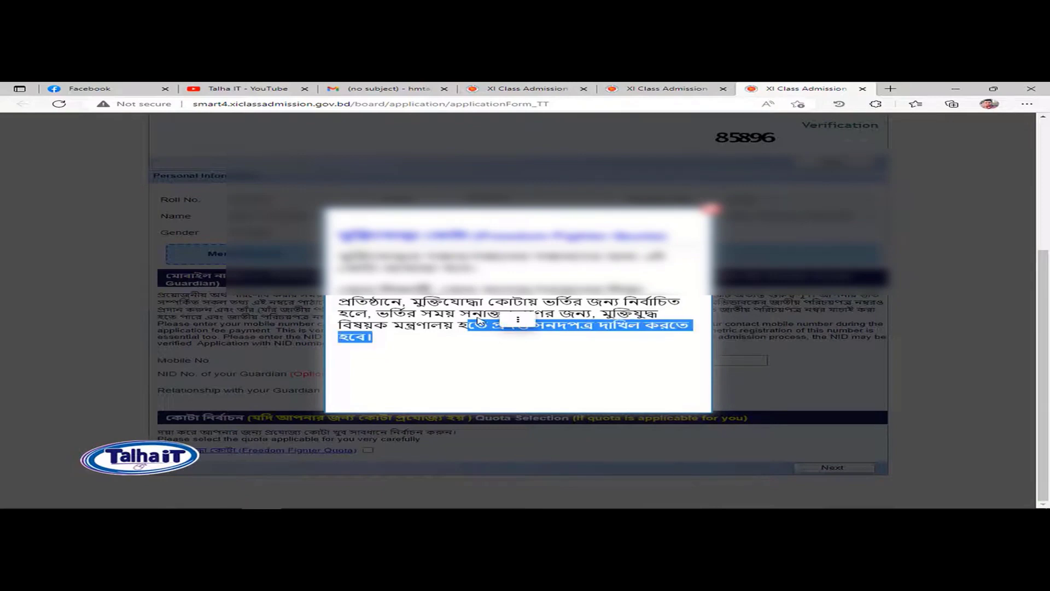
pyautogui.click(479, 321)
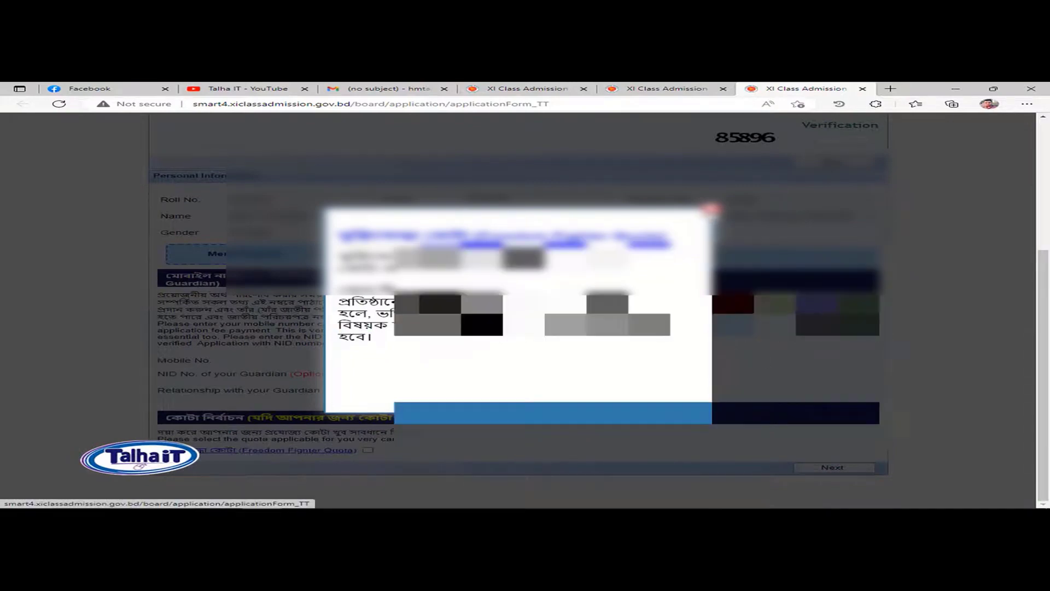
pyautogui.click(710, 209)
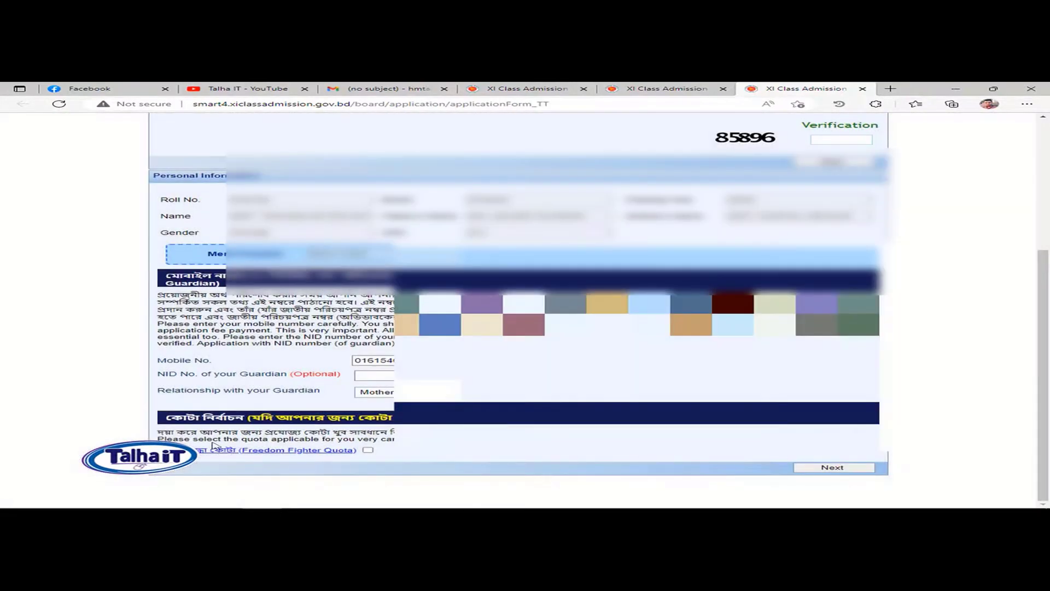
# Step: Leave the Freedom Fighter Quota unticked and continue to college selection
pyautogui.click(368, 451)
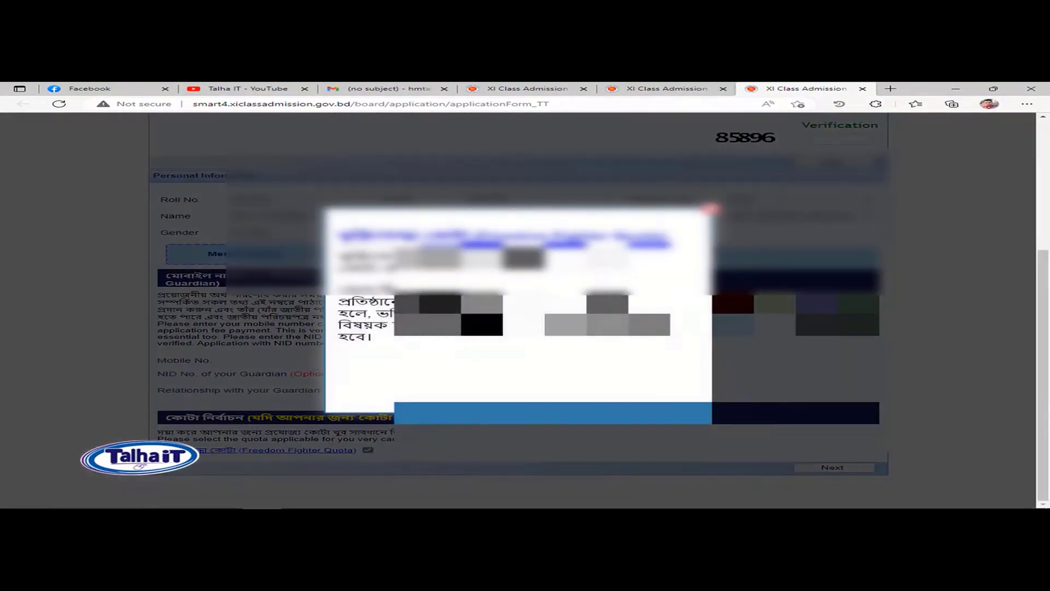
pyautogui.click(710, 210)
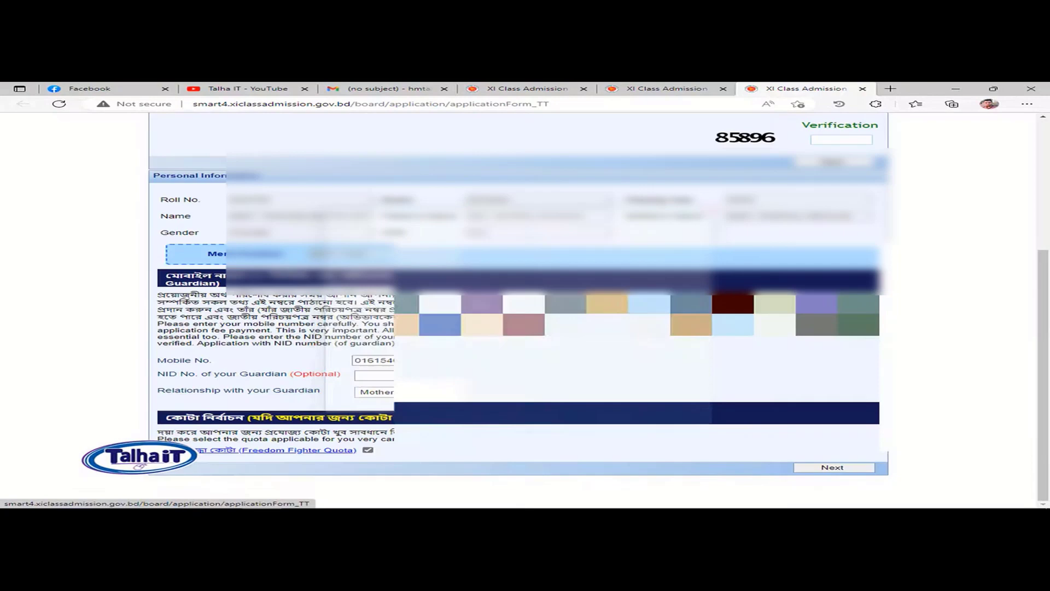
pyautogui.click(372, 449)
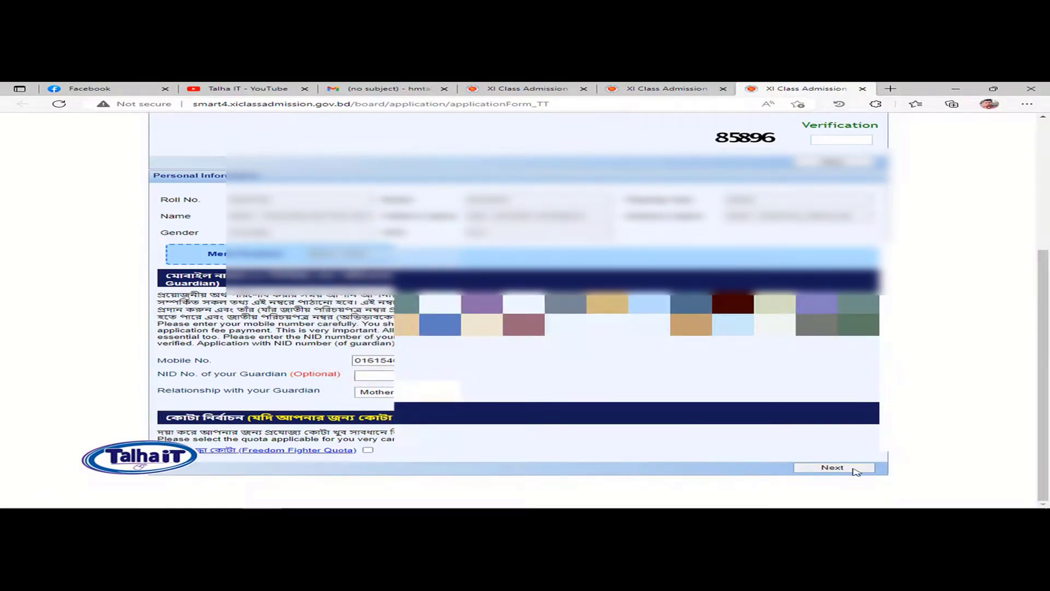
pyautogui.click(833, 467)
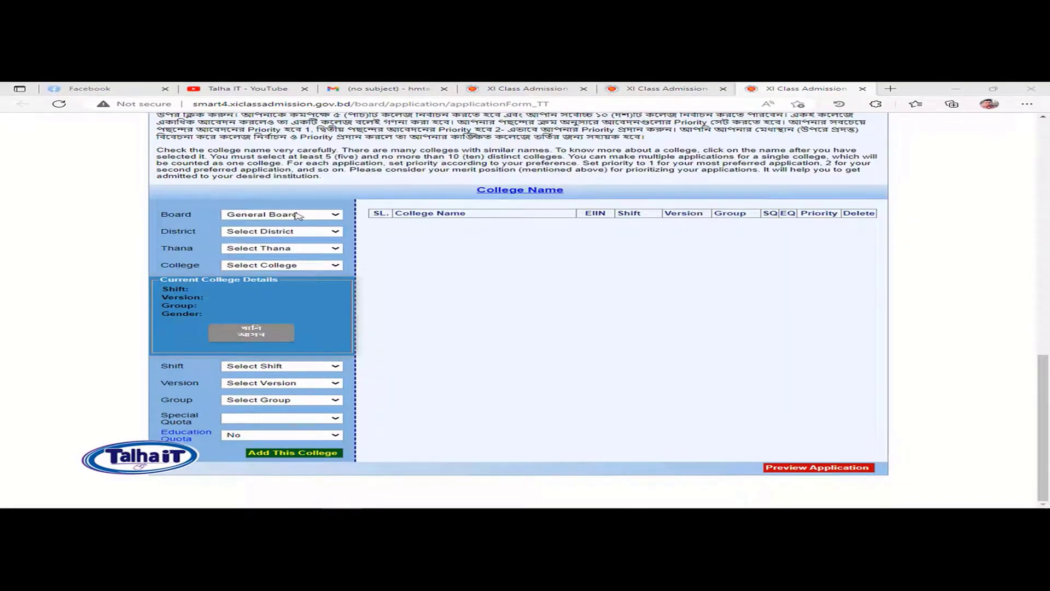
# Step: Select General Board and the Dhaka Mahanagari district
pyautogui.click(297, 216)
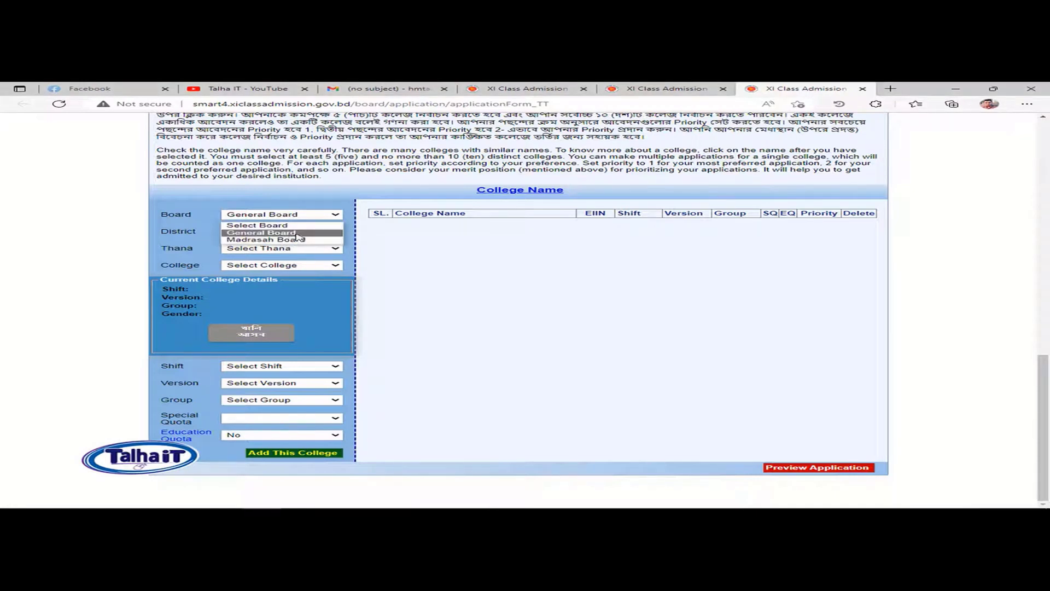
pyautogui.click(296, 235)
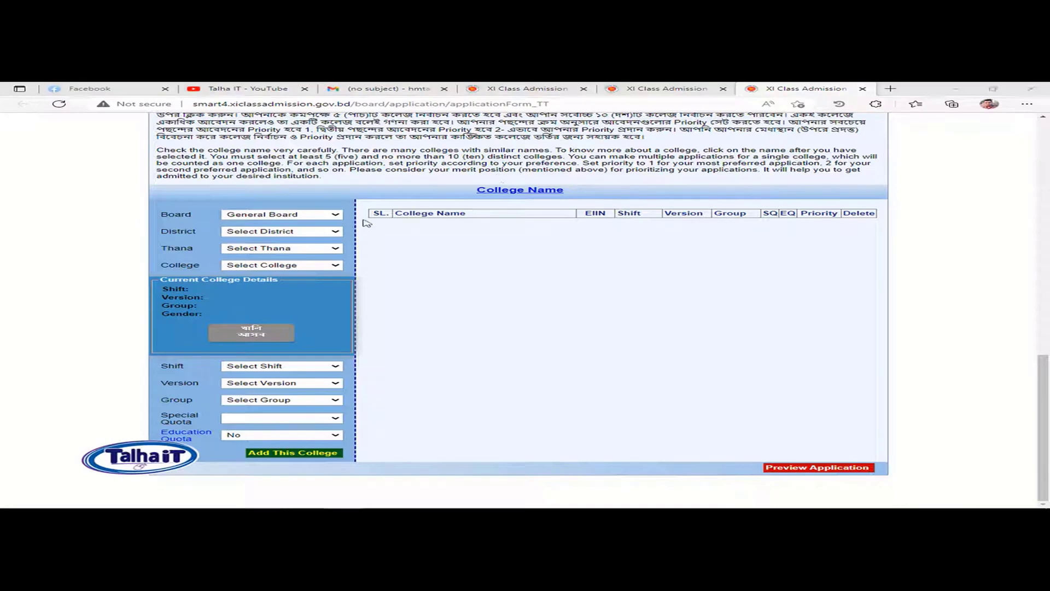
pyautogui.click(296, 228)
pyautogui.press('d')
pyautogui.press('Return')
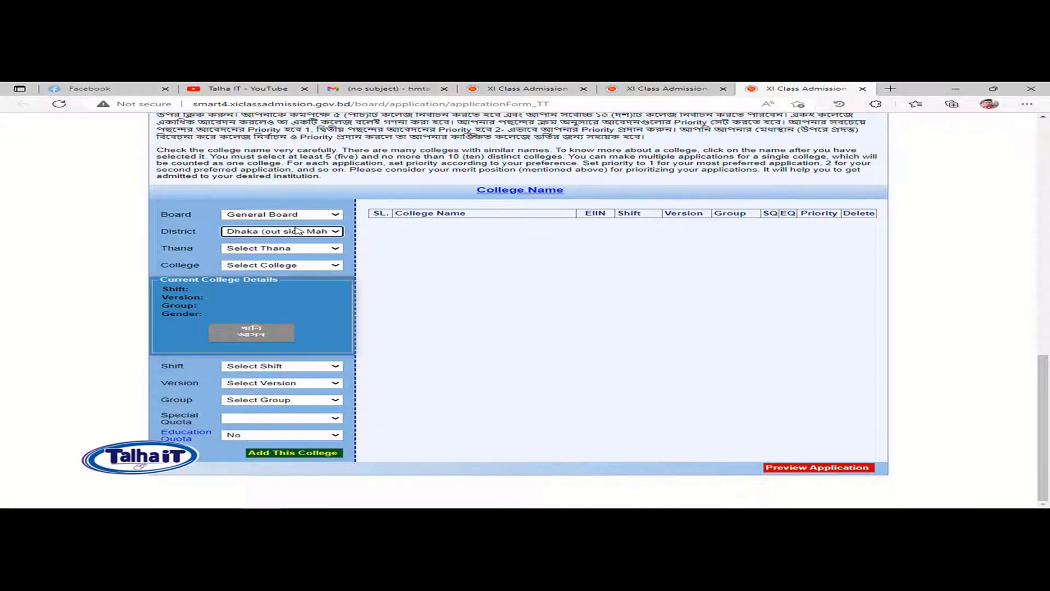
pyautogui.click(338, 232)
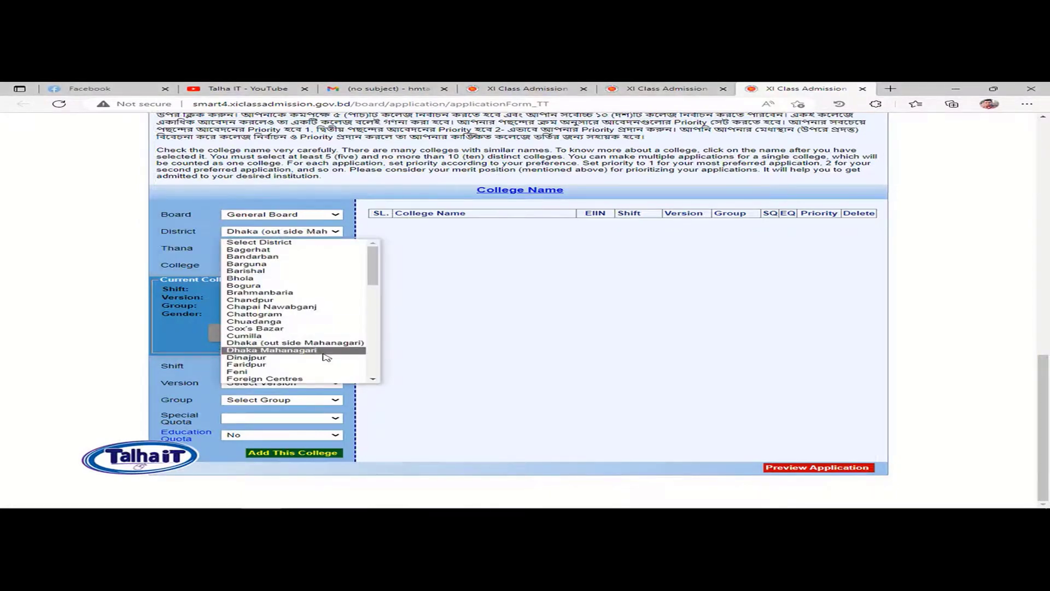
pyautogui.click(339, 350)
# Step: Select Sabujbagh thana and Sabujbagh Government College, Dhaka, and review its shift and version details
pyautogui.click(289, 251)
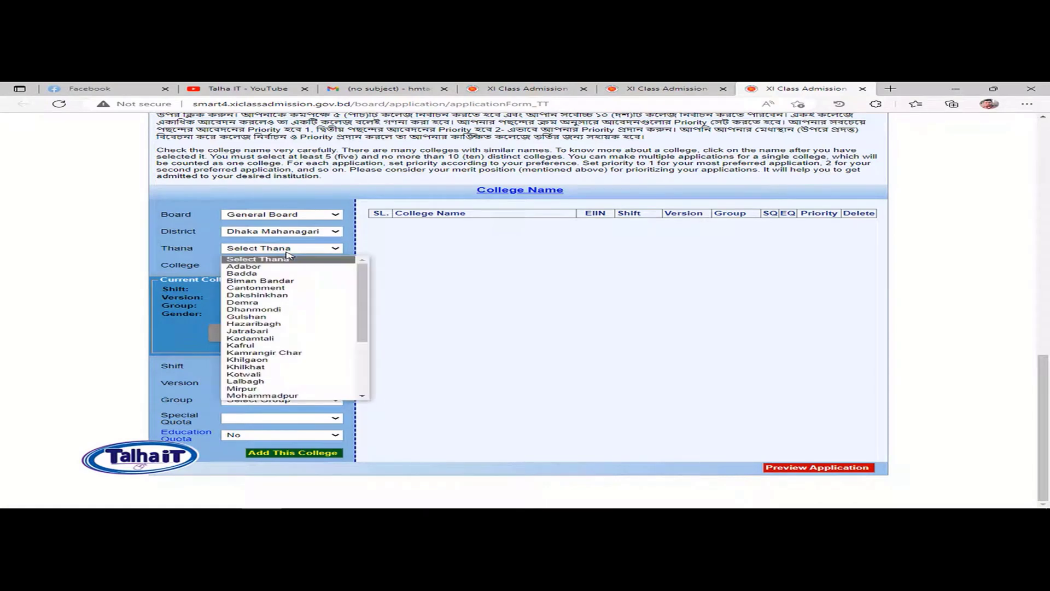
pyautogui.press('s')
pyautogui.press('a')
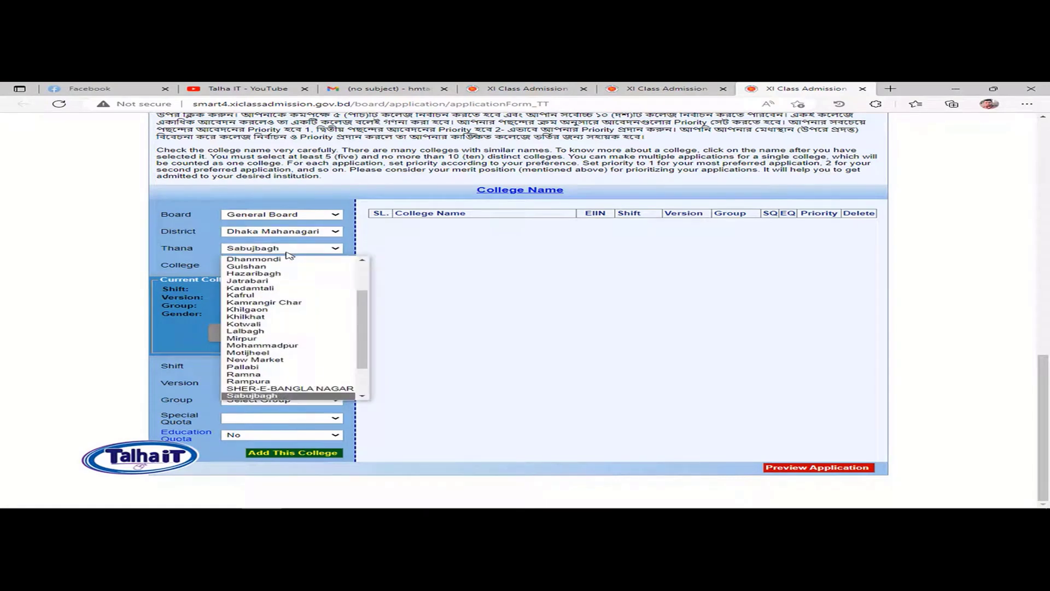
pyautogui.press('Return')
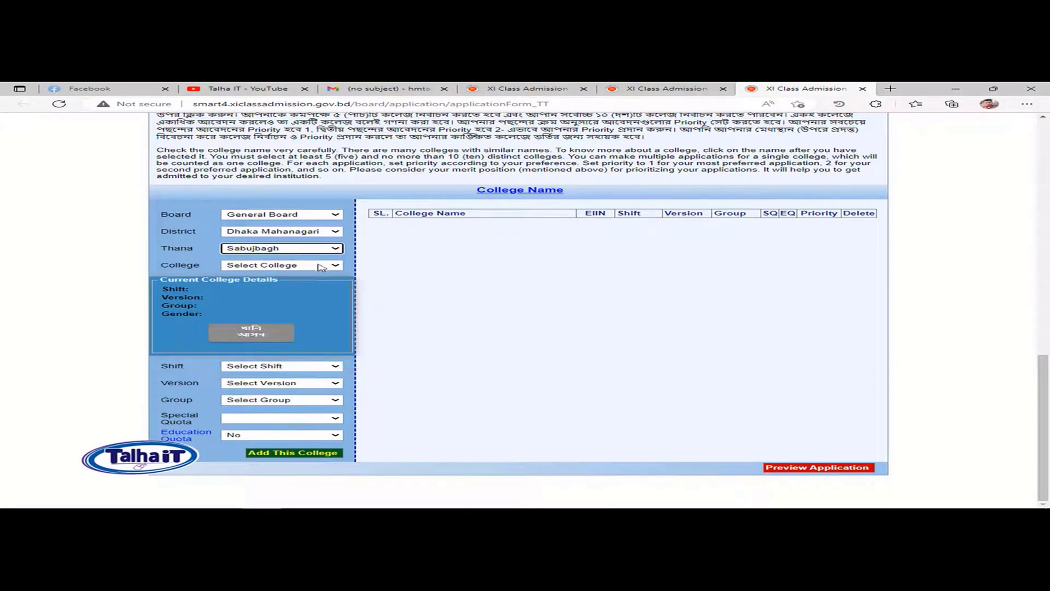
pyautogui.click(322, 267)
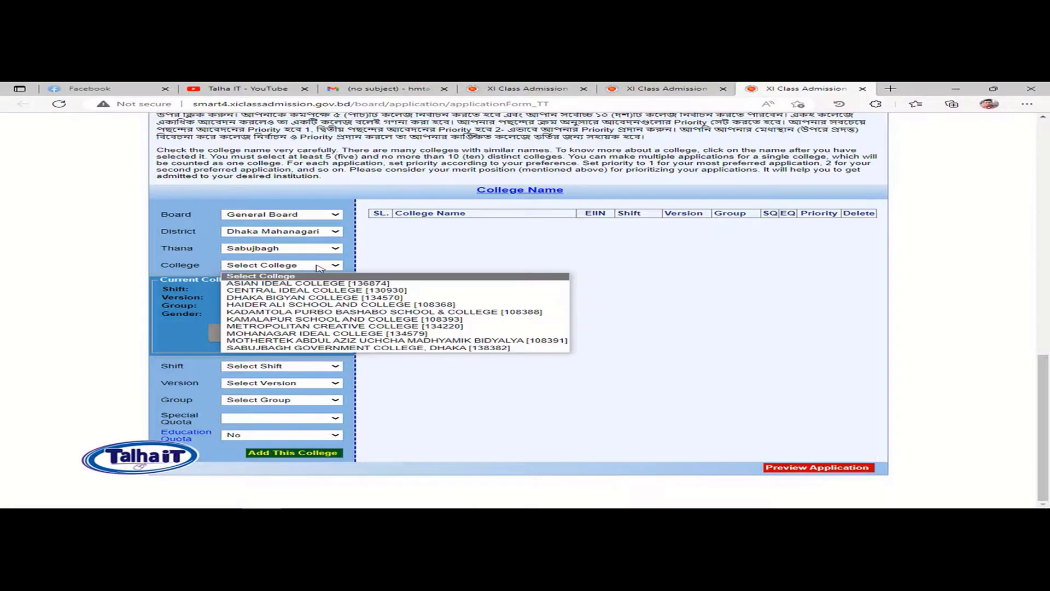
pyautogui.click(387, 348)
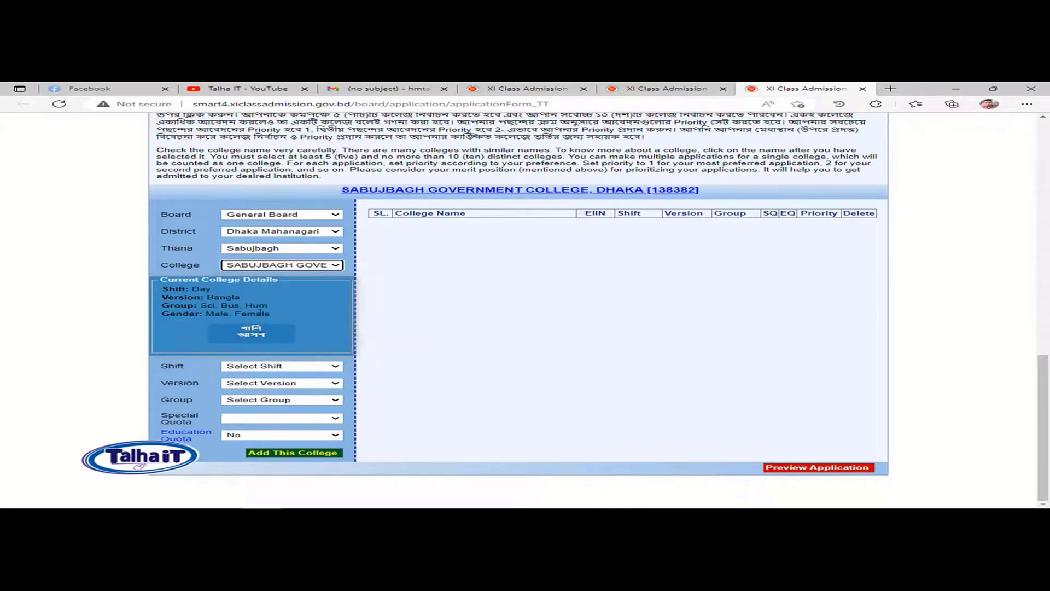
pyautogui.moveTo(170, 287); pyautogui.dragTo(234, 295)
pyautogui.moveTo(163, 288); pyautogui.dragTo(227, 313)
pyautogui.click(186, 308)
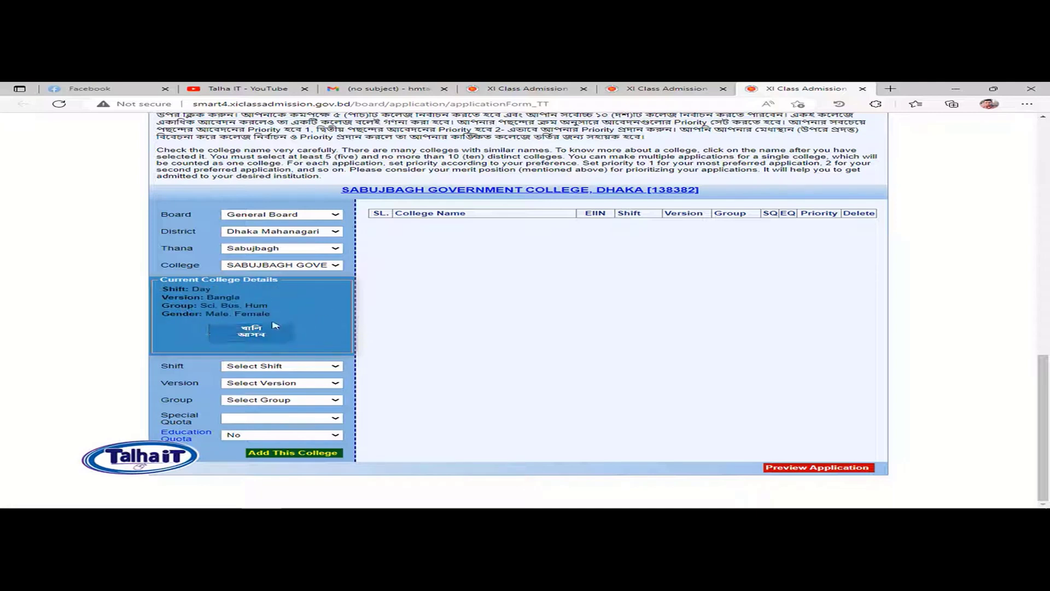
pyautogui.click(254, 332)
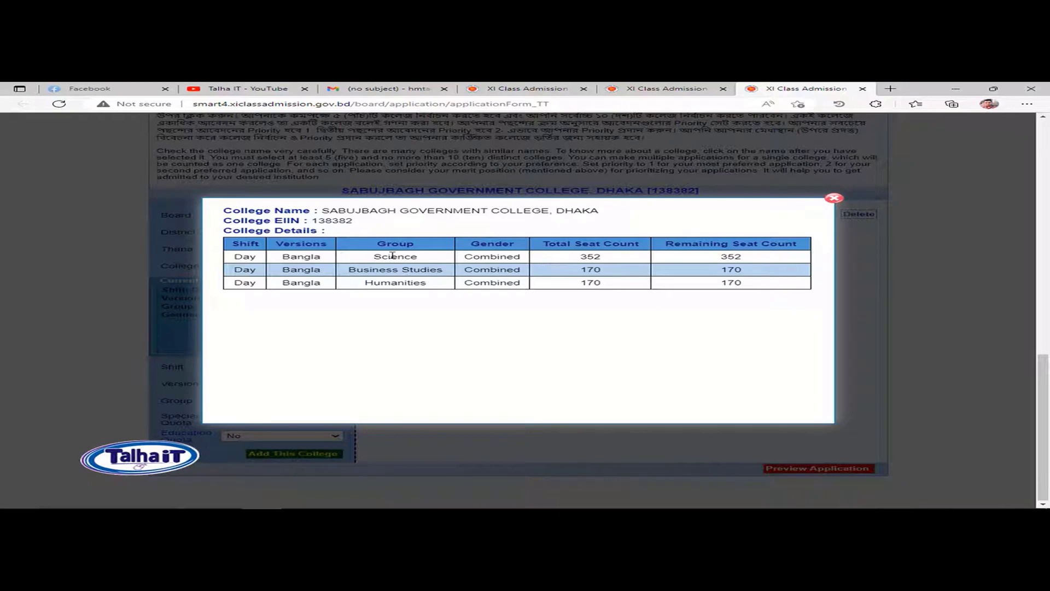
pyautogui.moveTo(291, 257); pyautogui.dragTo(342, 277)
pyautogui.moveTo(615, 260); pyautogui.dragTo(576, 257)
pyautogui.click(766, 242)
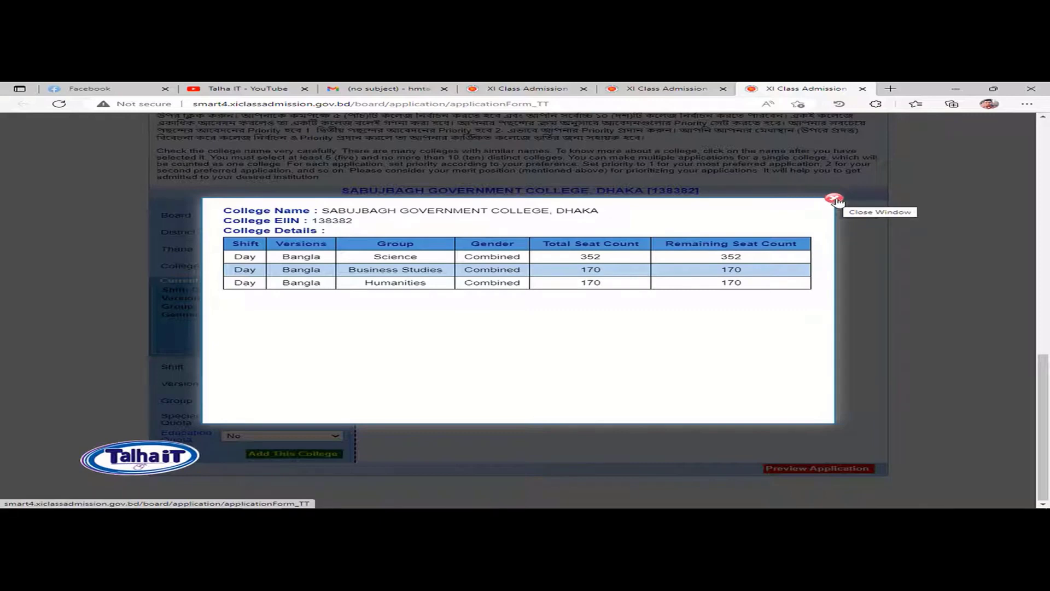
pyautogui.click(835, 200)
# Step: For Sabujbagh Government College choose Day shift, Bangla, Business Studies, Special Quota No, Education Quota Yes
pyautogui.click(284, 367)
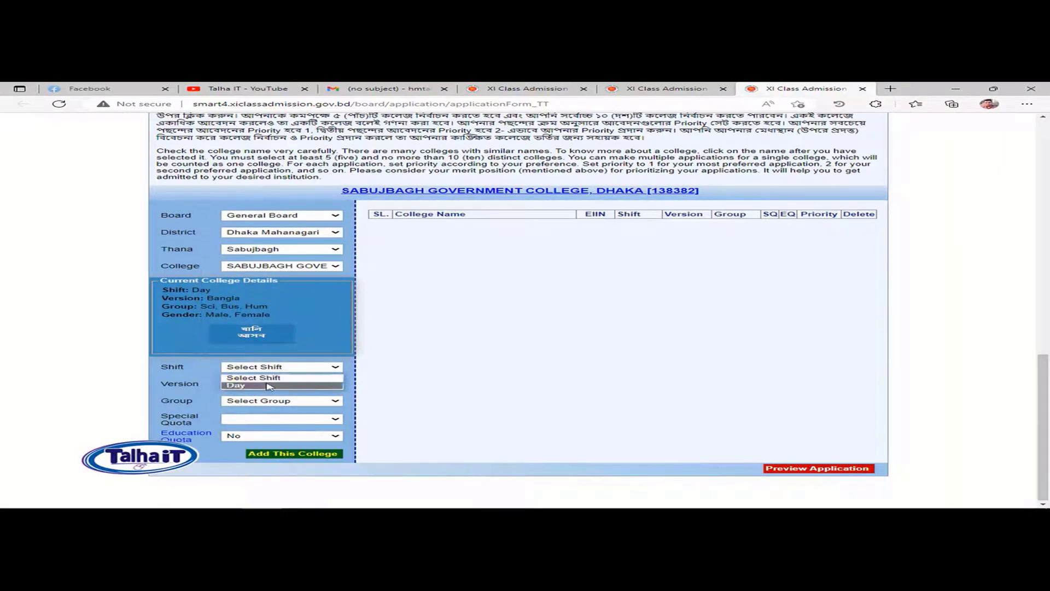
pyautogui.click(271, 386)
pyautogui.click(295, 384)
pyautogui.click(280, 403)
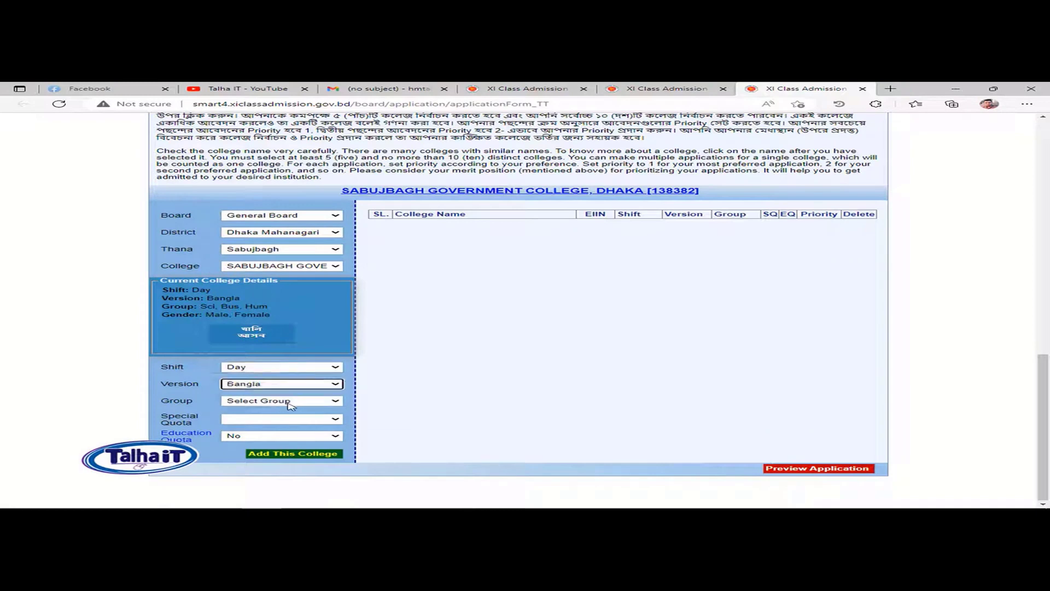
pyautogui.click(282, 401)
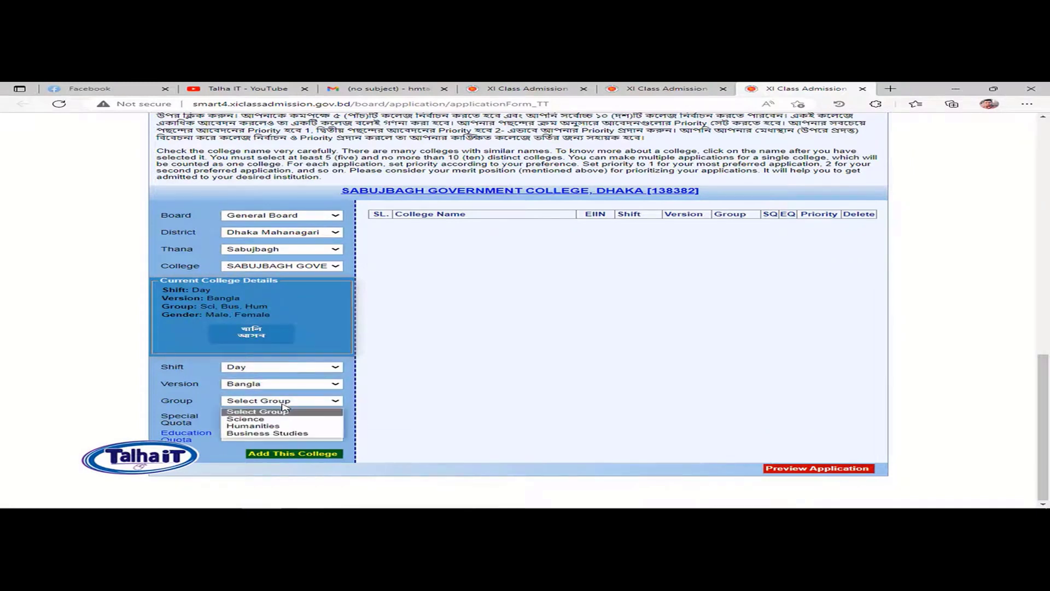
pyautogui.click(271, 433)
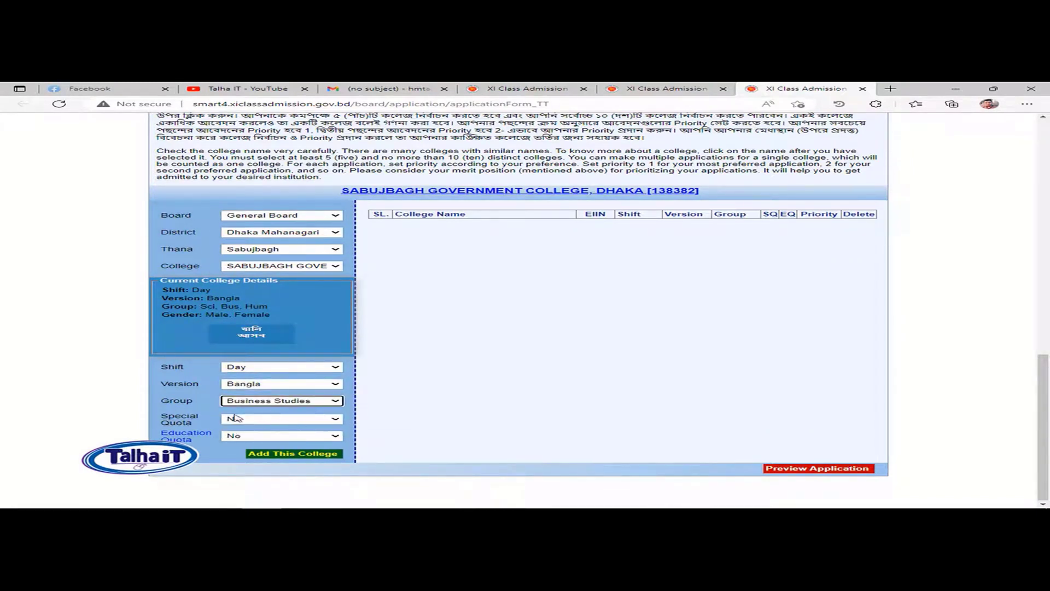
pyautogui.click(257, 420)
pyautogui.click(264, 419)
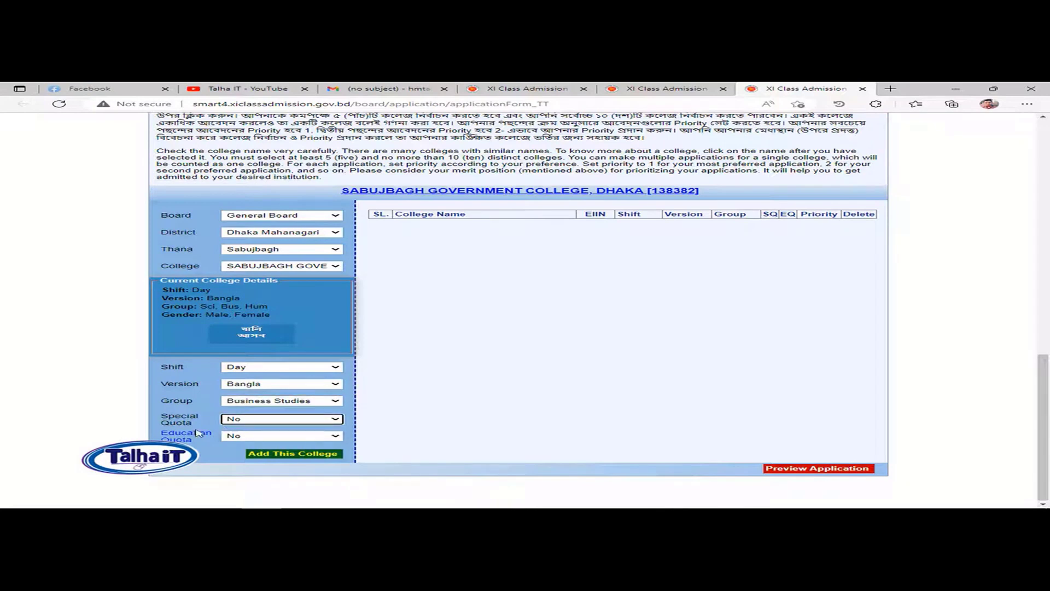
pyautogui.click(256, 438)
pyautogui.click(242, 438)
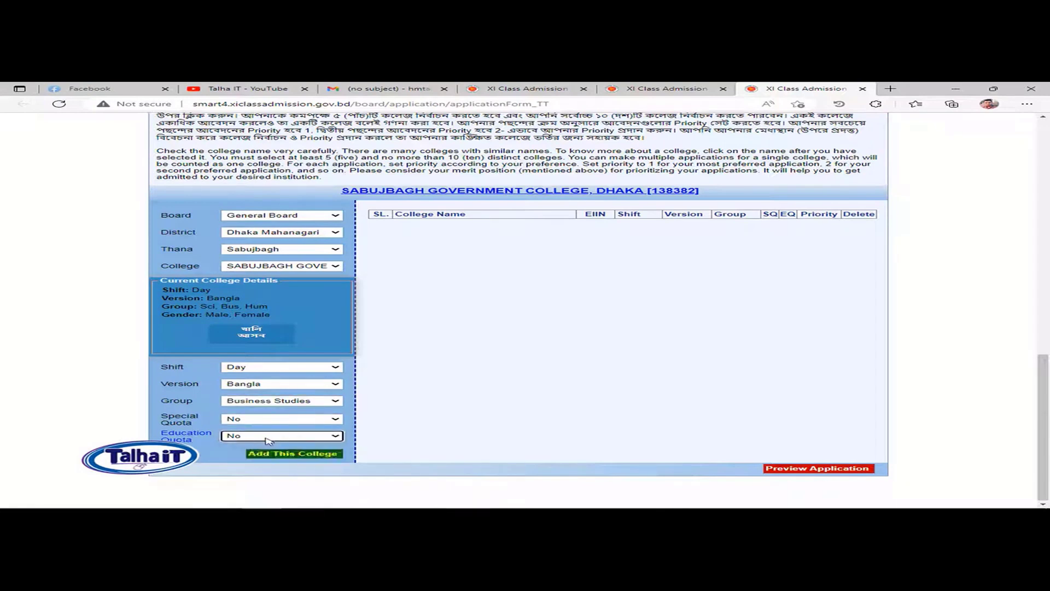
pyautogui.click(267, 438)
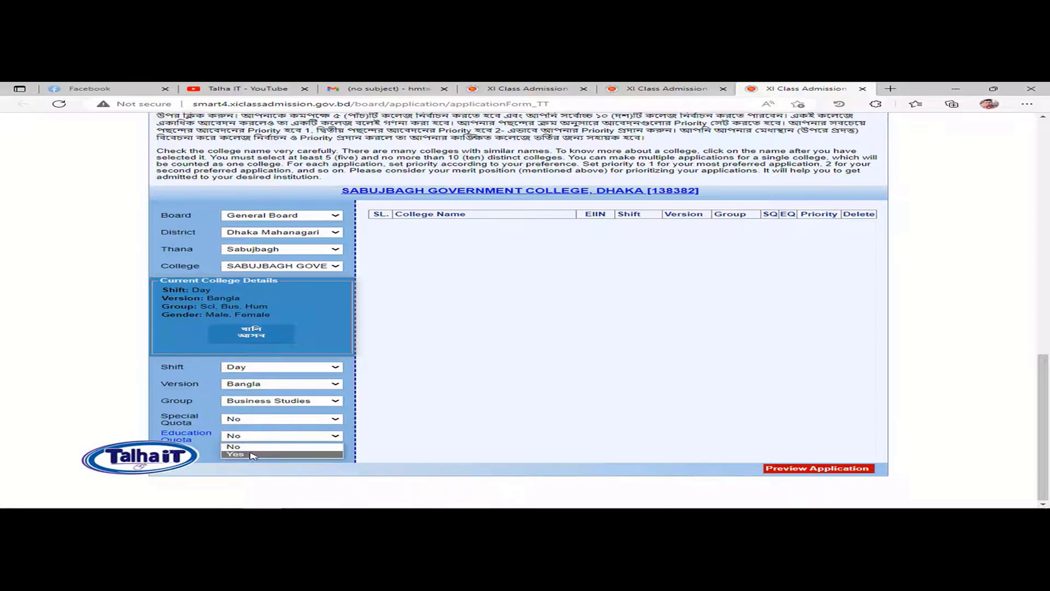
pyautogui.click(252, 455)
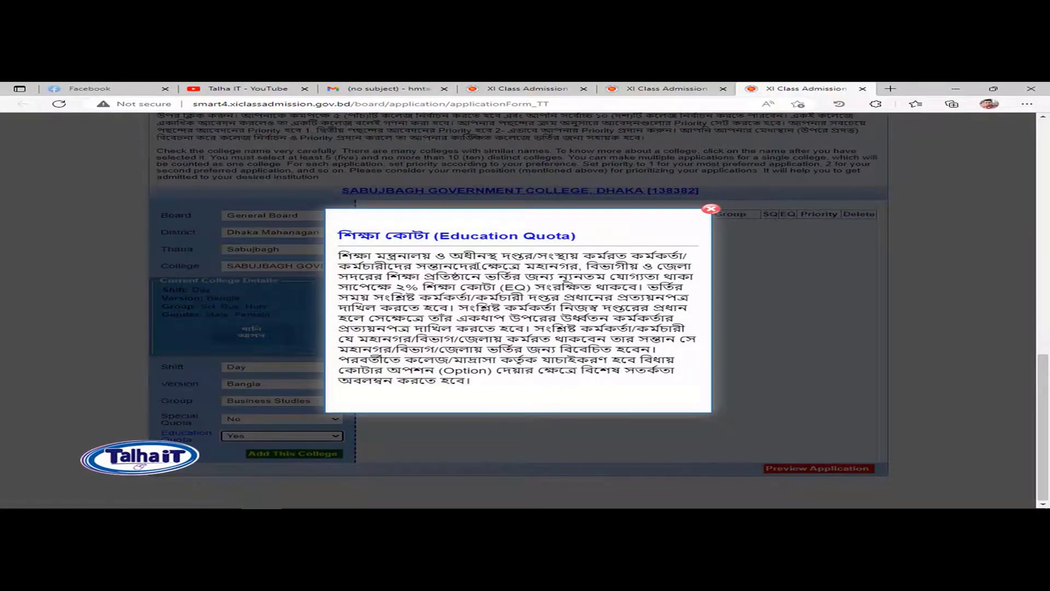
# Step: Read the Education Quota explanation notice, then close it
pyautogui.moveTo(389, 279); pyautogui.dragTo(530, 380)
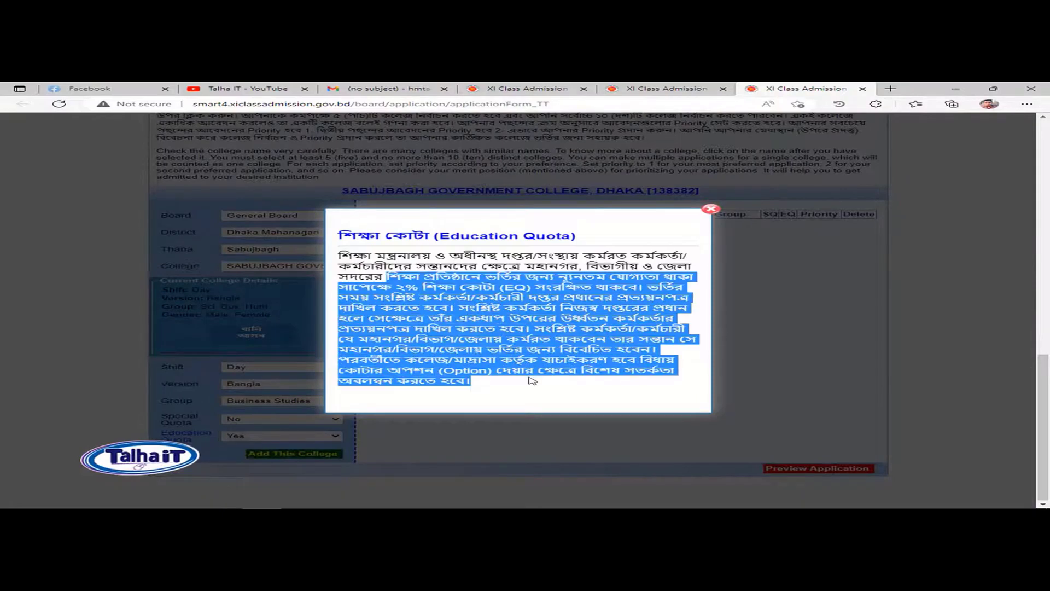
pyautogui.click(462, 378)
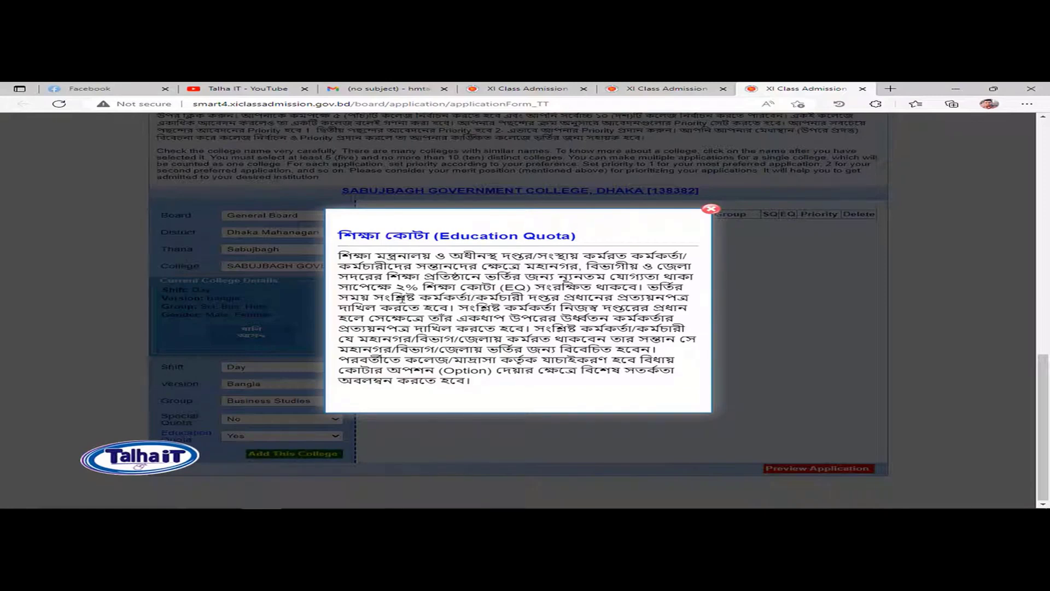
pyautogui.click(710, 209)
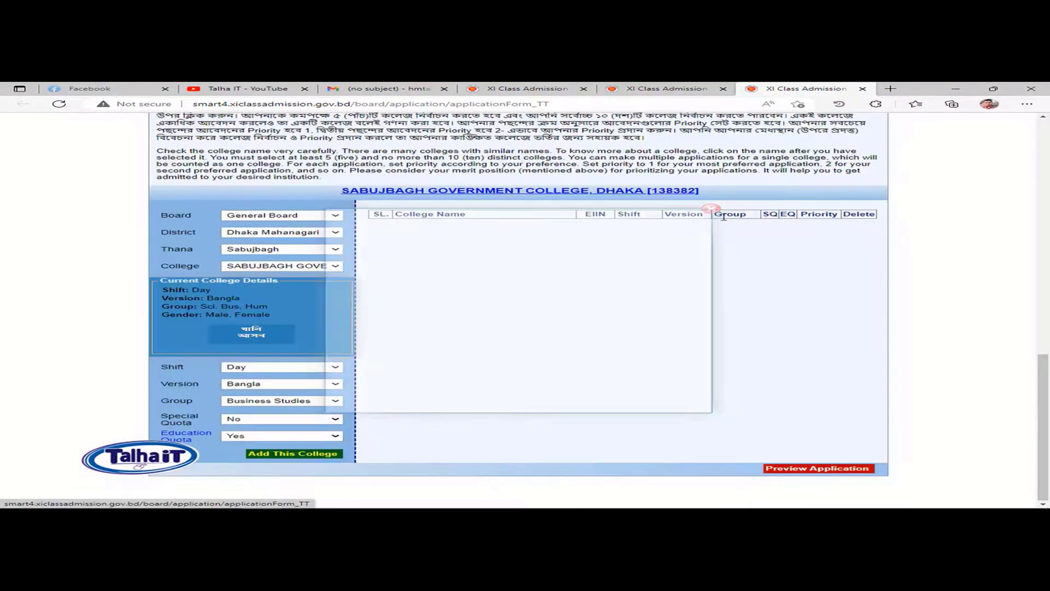
# Step: Switch Education Quota to No and add Sabujbagh Government College as priority 1
pyautogui.click(306, 437)
pyautogui.click(261, 454)
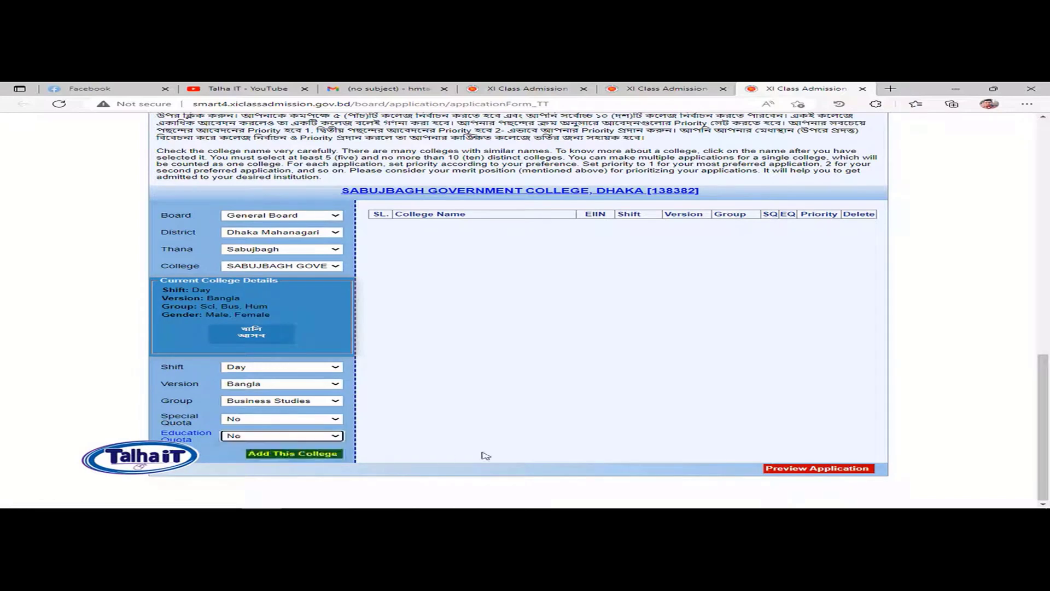
pyautogui.click(294, 453)
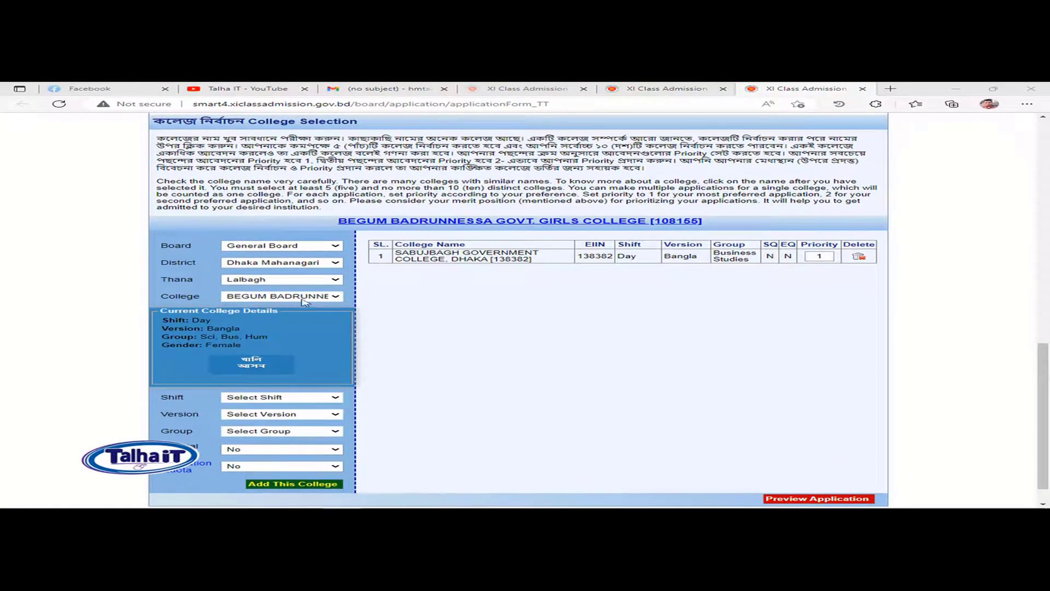
# Step: Add Begum Badrunnessa Govt. Girls College at priority 2 with Day shift, Bangla version, Business Studies
pyautogui.click(305, 298)
pyautogui.click(305, 298)
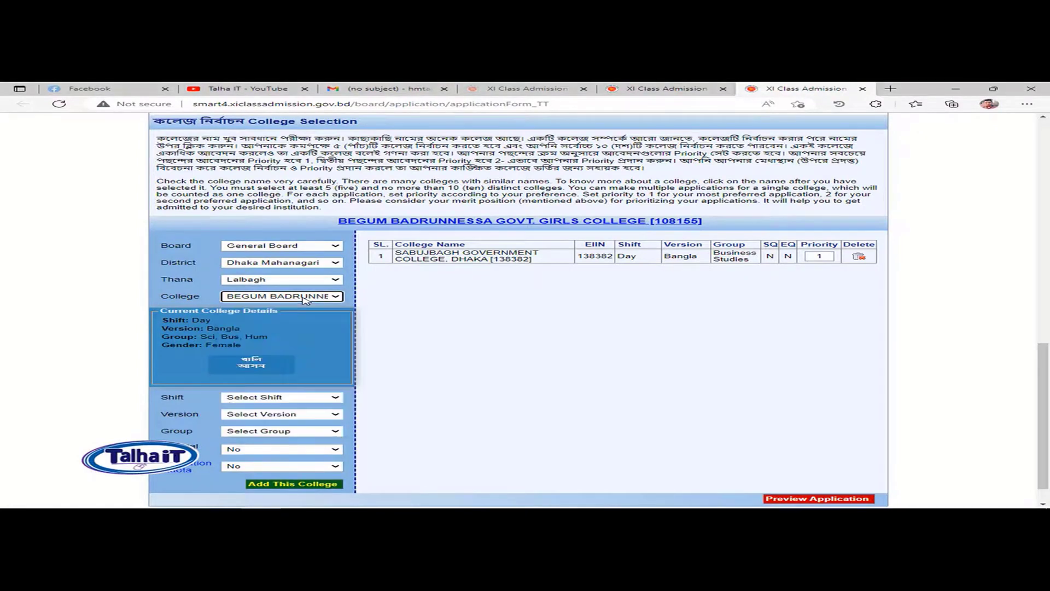
pyautogui.click(304, 398)
pyautogui.click(285, 417)
pyautogui.click(291, 414)
pyautogui.click(279, 432)
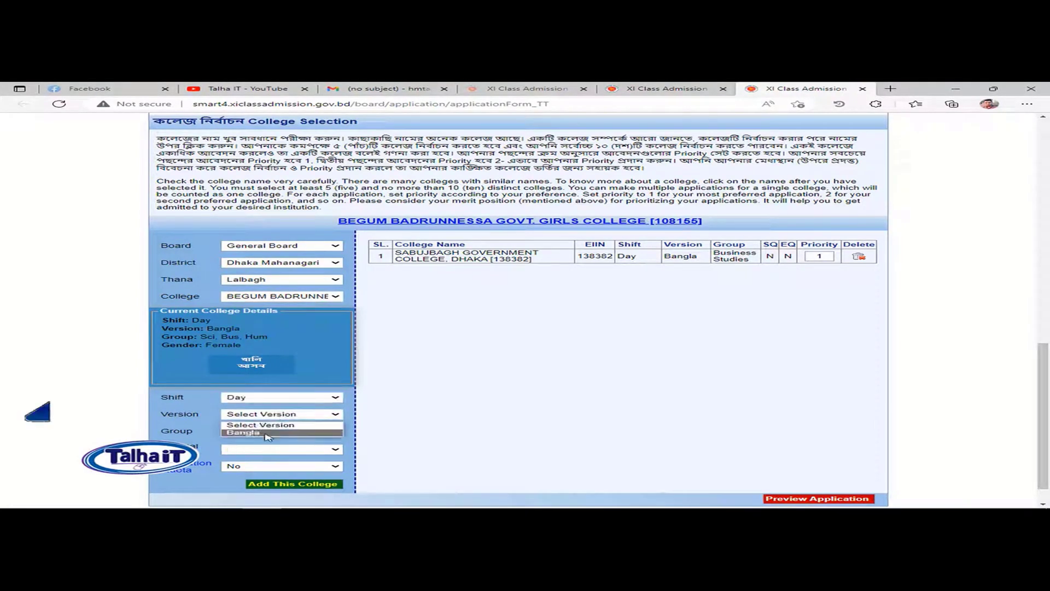
pyautogui.click(279, 432)
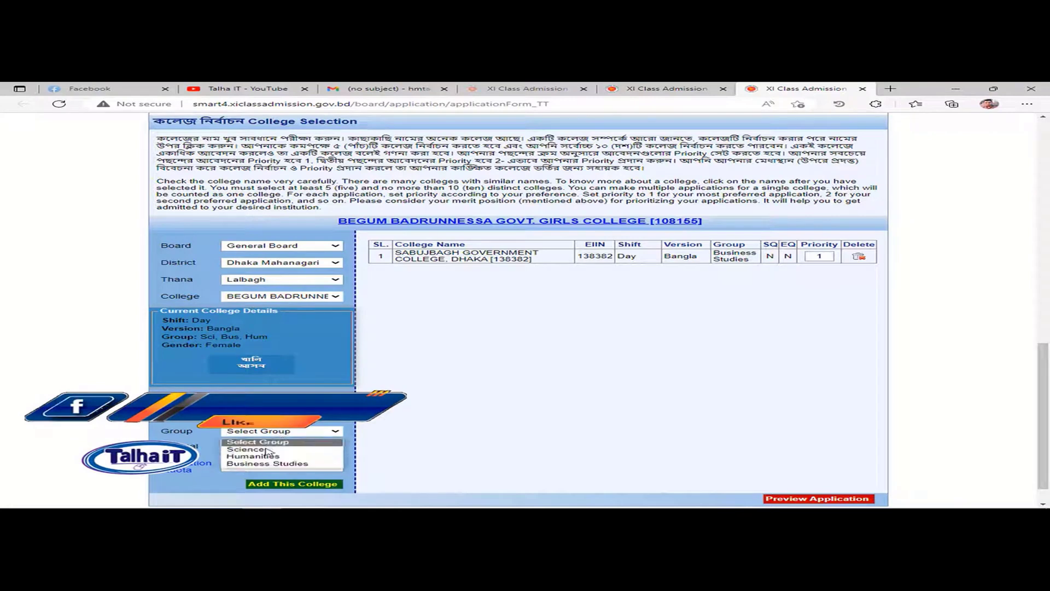
pyautogui.click(307, 450)
pyautogui.scroll(-2, 302, 454)
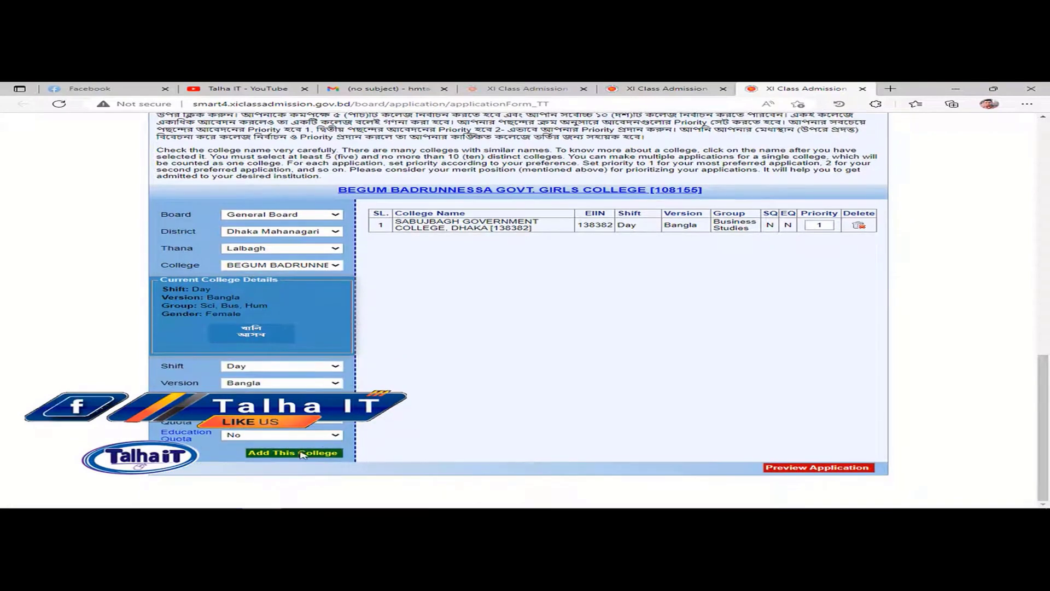
pyautogui.click(302, 453)
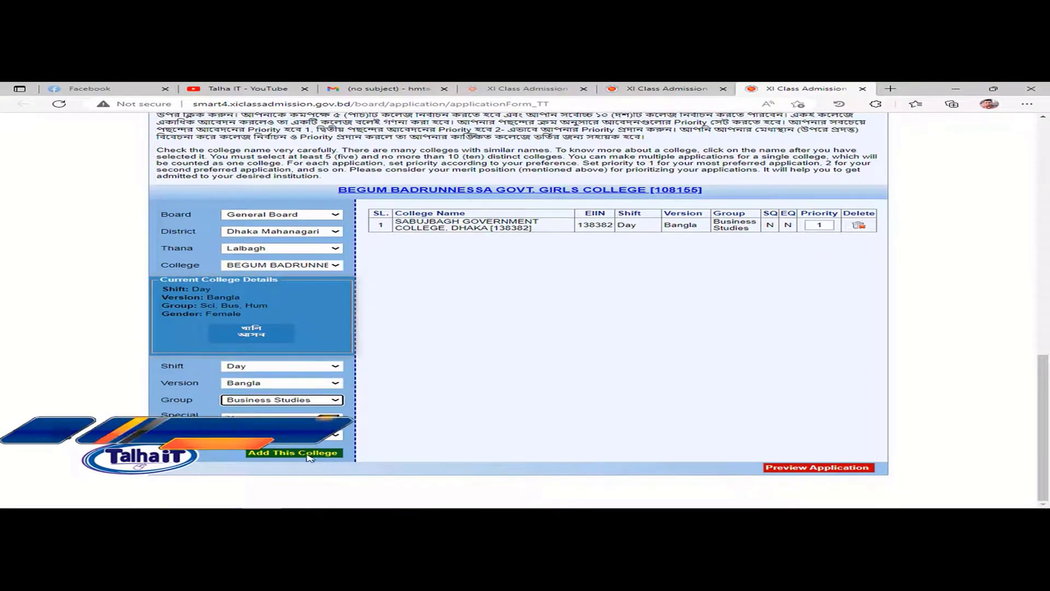
pyautogui.click(313, 249)
# Step: In Sutrapur thana, add KABI NAZRUL GOVT. COLLEGE (Day, Bangla, Business Studies) as priority 3
pyautogui.press('Down')
pyautogui.press('Down')
pyautogui.press('Down')
pyautogui.press('Down')
pyautogui.press('Down')
pyautogui.press('Down')
pyautogui.press('Down')
pyautogui.press('Down')
pyautogui.press('Down')
pyautogui.press('Down')
pyautogui.press('Down')
pyautogui.press('Down')
pyautogui.press('Down')
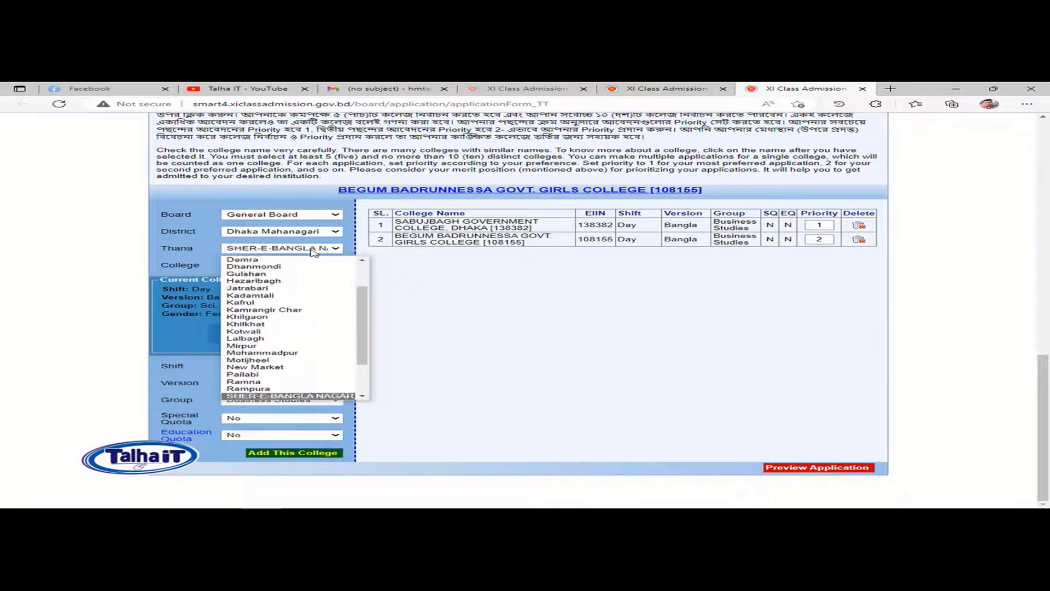
pyautogui.press('Return')
pyautogui.click(318, 266)
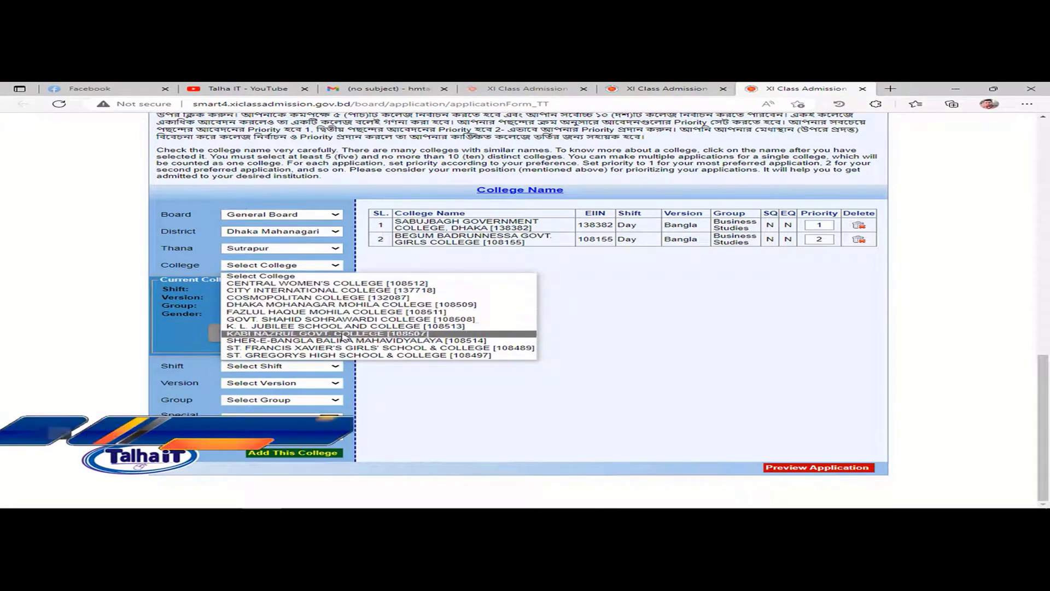
pyautogui.click(328, 333)
pyautogui.click(281, 366)
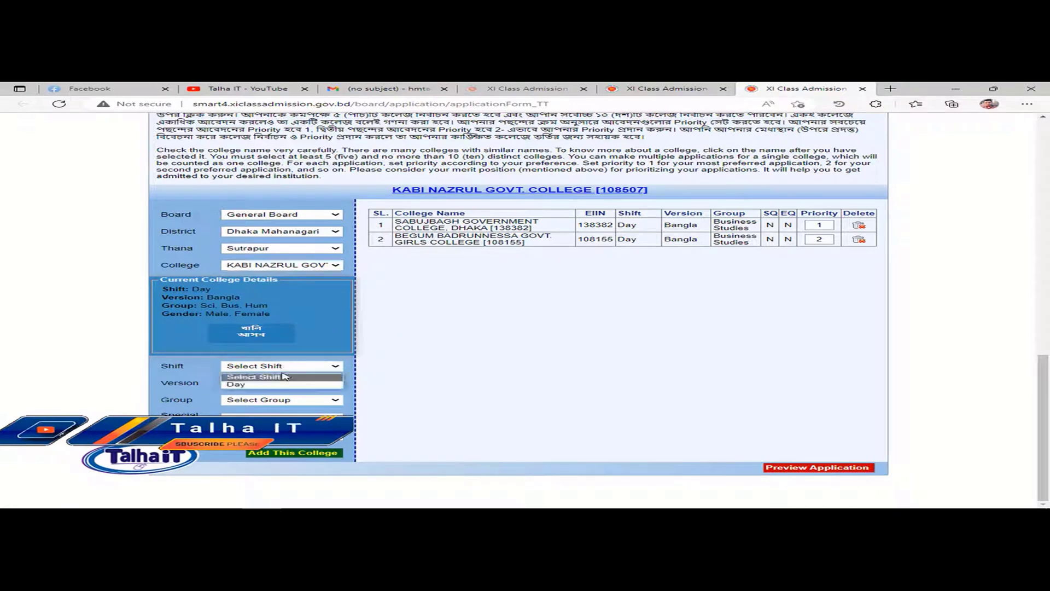
pyautogui.click(271, 384)
pyautogui.click(276, 383)
pyautogui.click(279, 401)
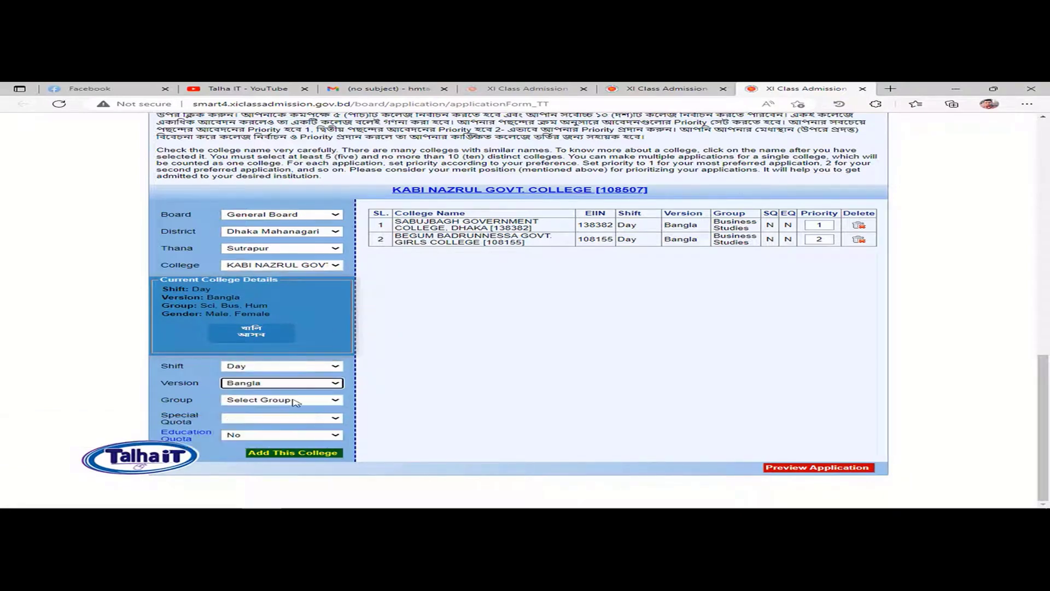
pyautogui.click(289, 400)
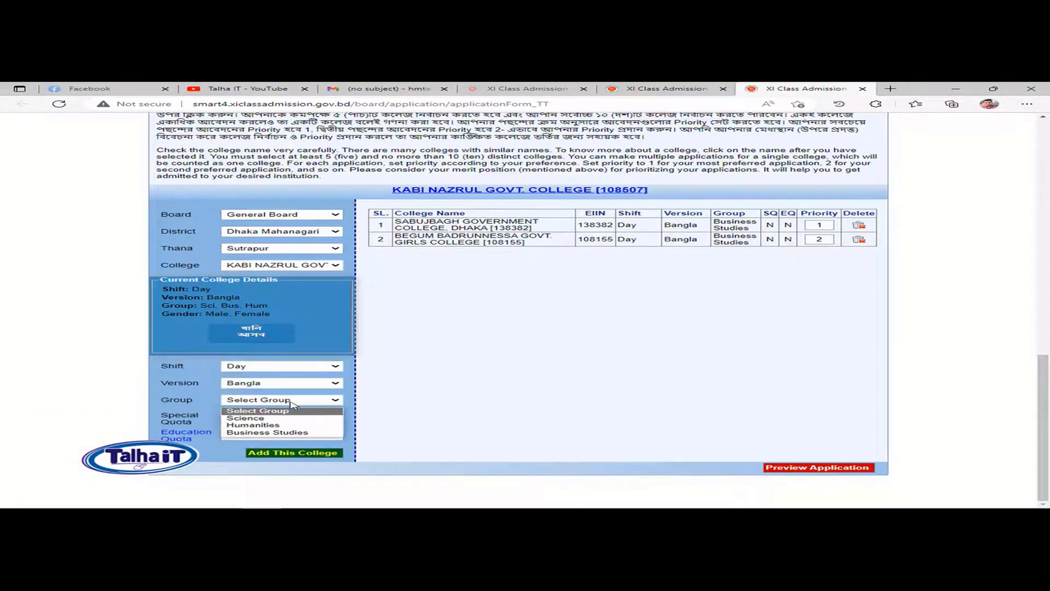
pyautogui.click(285, 433)
pyautogui.click(317, 453)
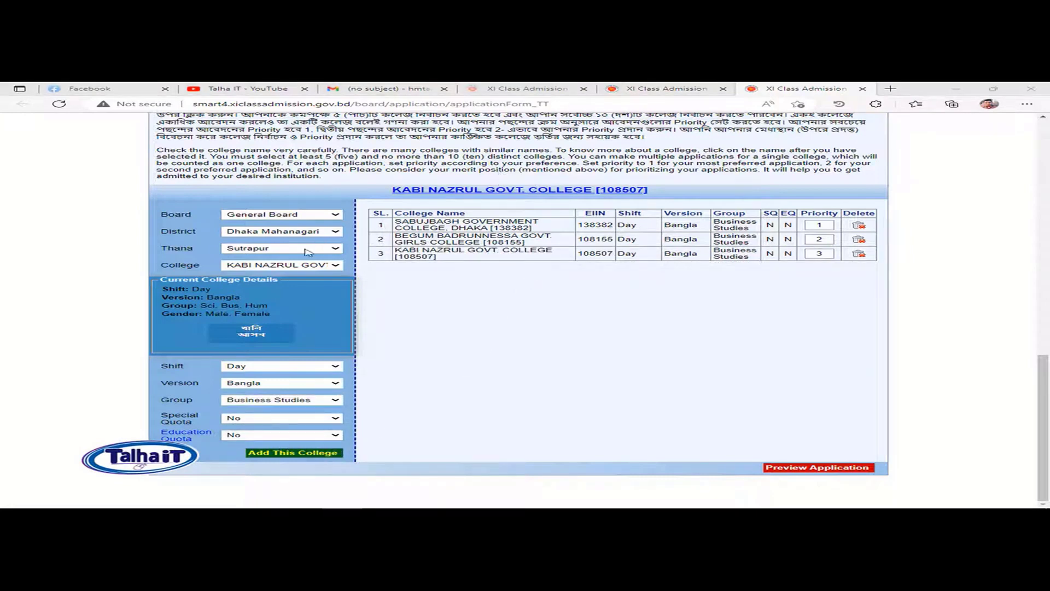
# Step: Add GOVT. SHAHID SOHRAWARDI COLLEGE (Day, Bangla, Business Studies) as priority 4
pyautogui.click(291, 266)
pyautogui.click(321, 323)
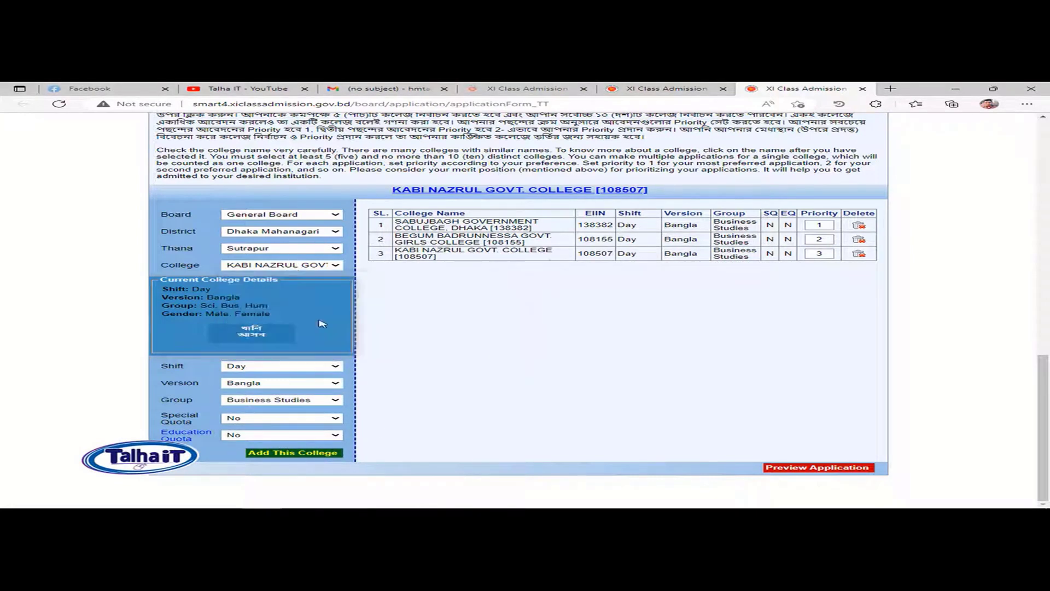
pyautogui.click(291, 372)
pyautogui.click(300, 384)
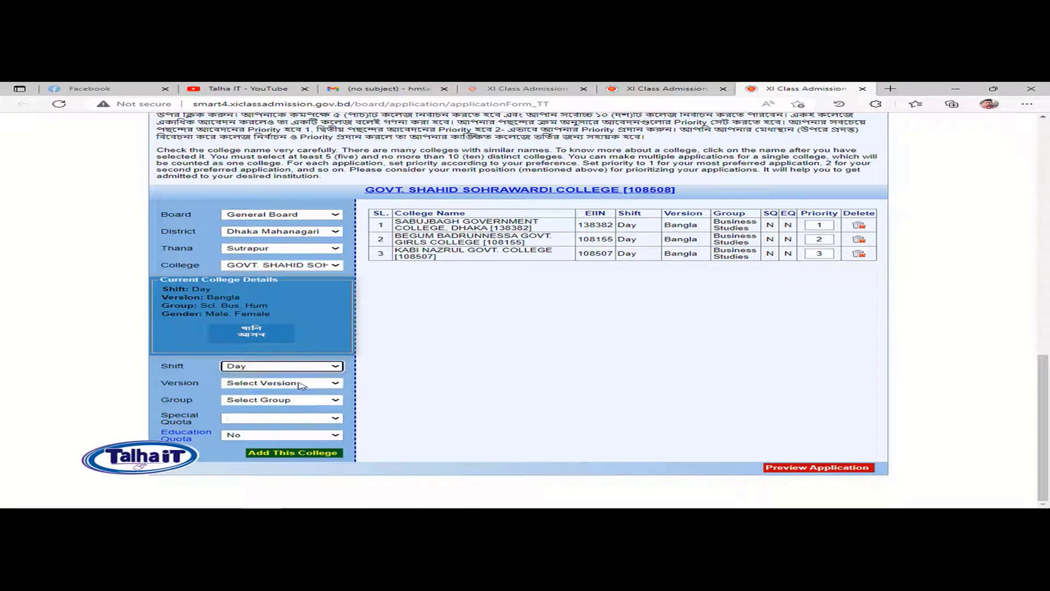
pyautogui.click(298, 383)
pyautogui.click(281, 397)
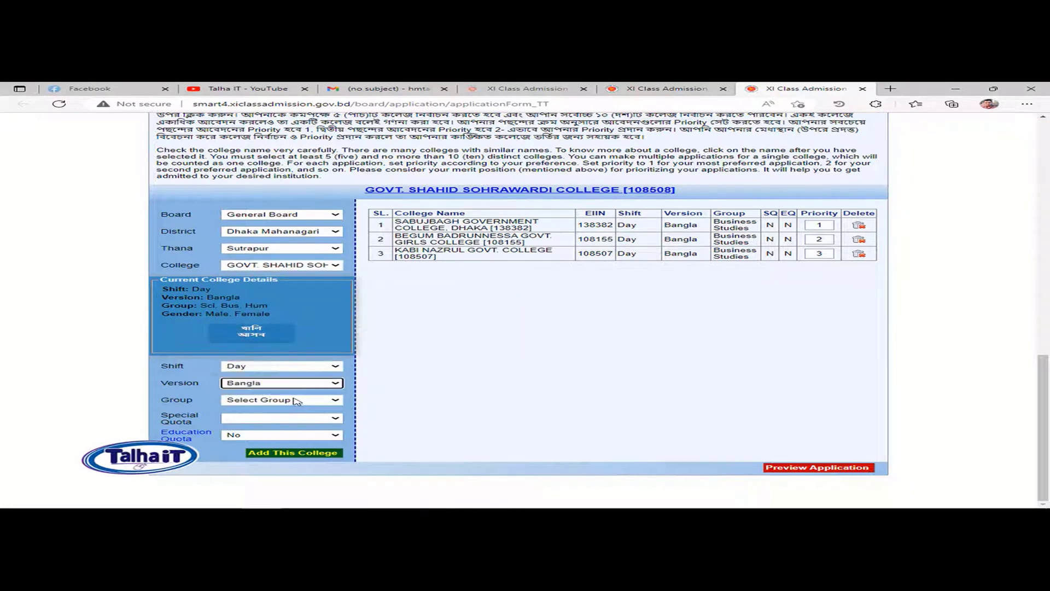
pyautogui.click(297, 400)
pyautogui.click(274, 432)
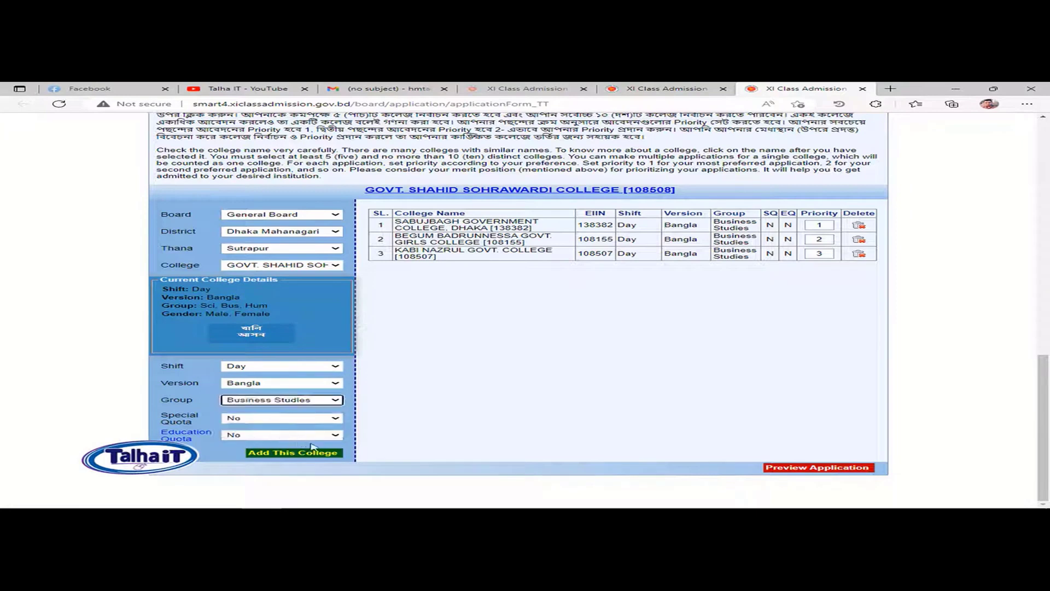
pyautogui.click(312, 453)
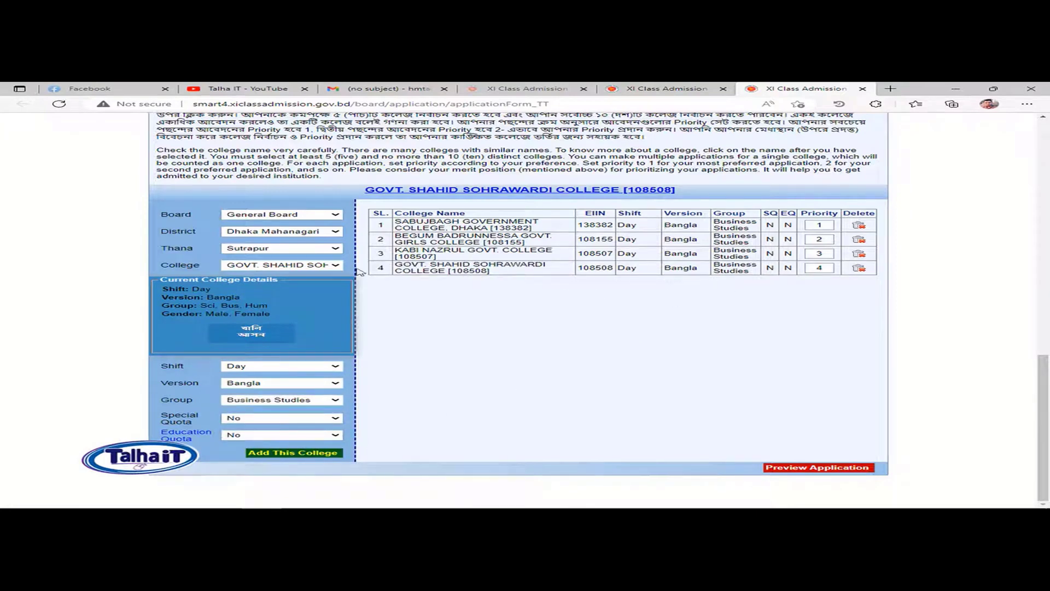
# Step: Change the thana and select AZIMPUR GOVT. GIRLS' SCHOOL AND COLLEGE from its college list
pyautogui.click(298, 251)
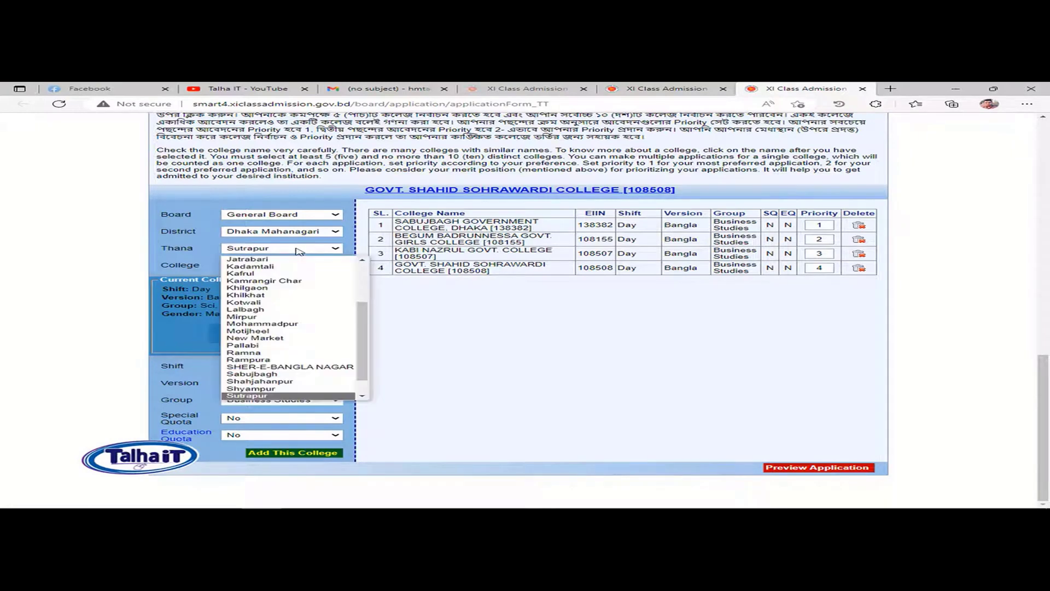
pyautogui.press('a')
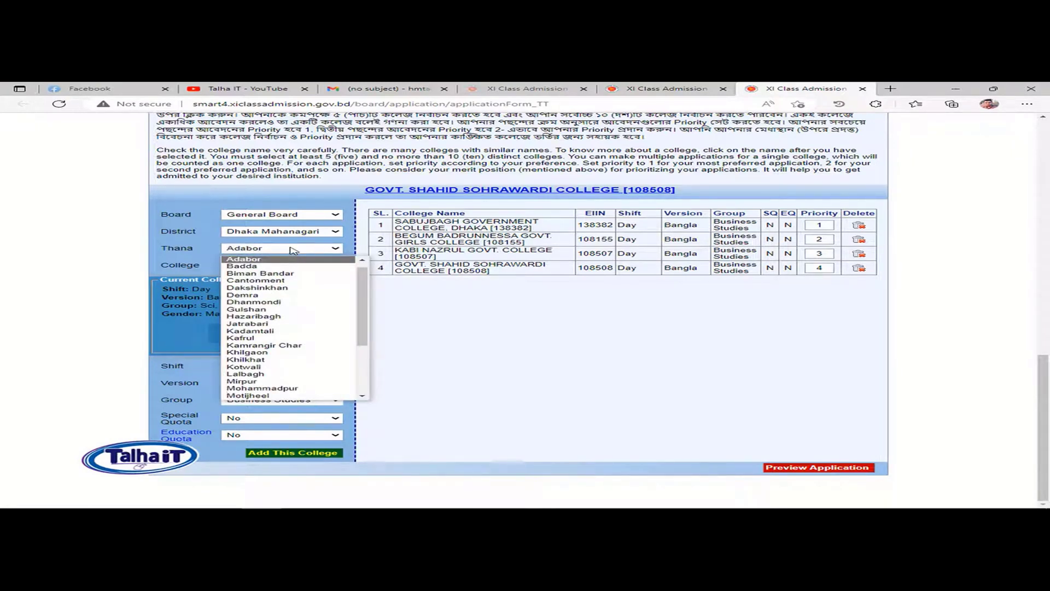
pyautogui.press('n')
pyautogui.press('Return')
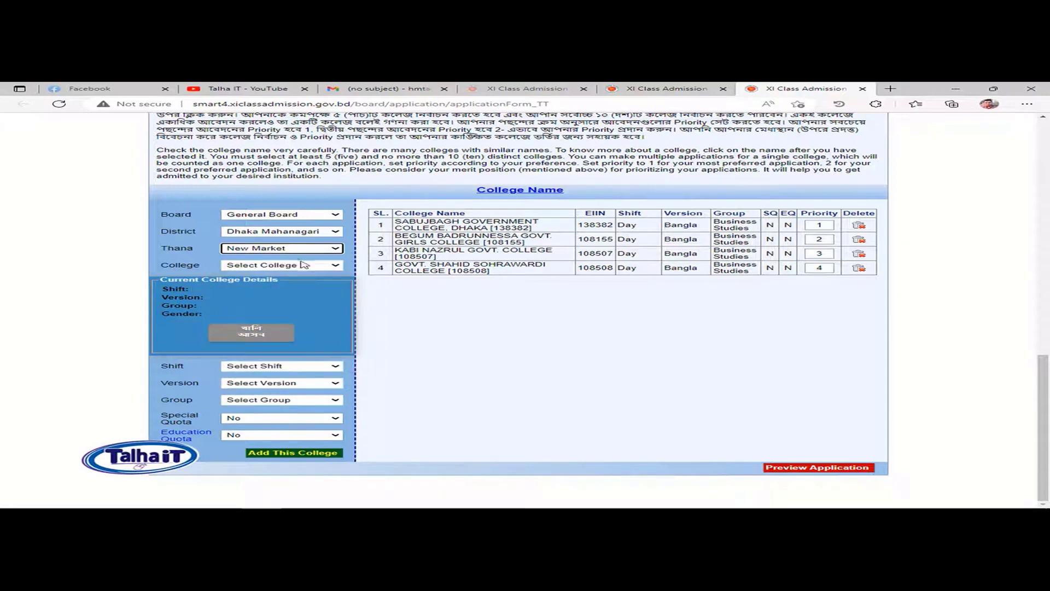
pyautogui.click(304, 266)
pyautogui.click(304, 266)
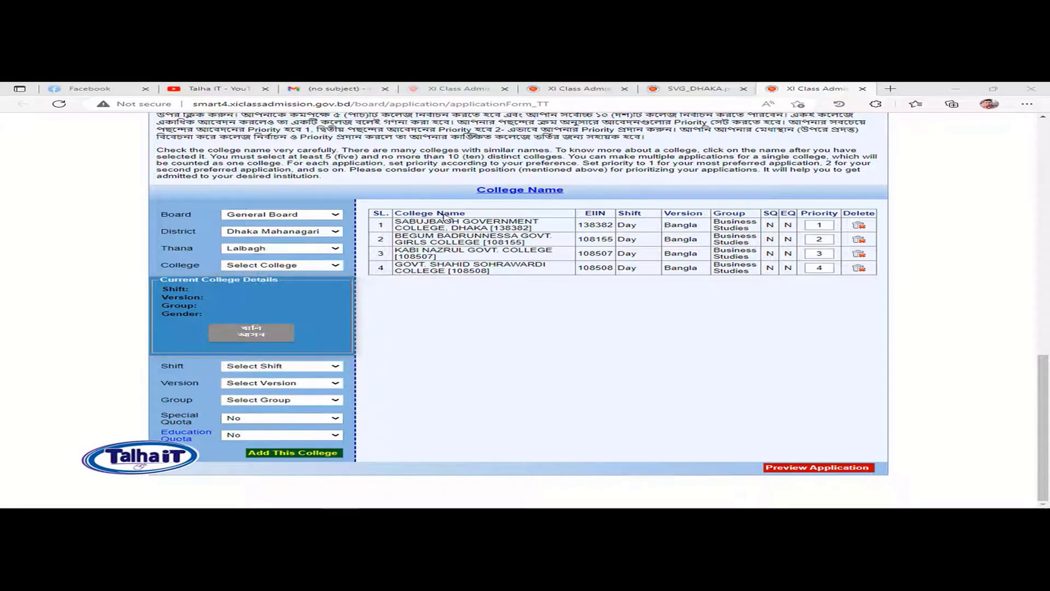
pyautogui.click(306, 266)
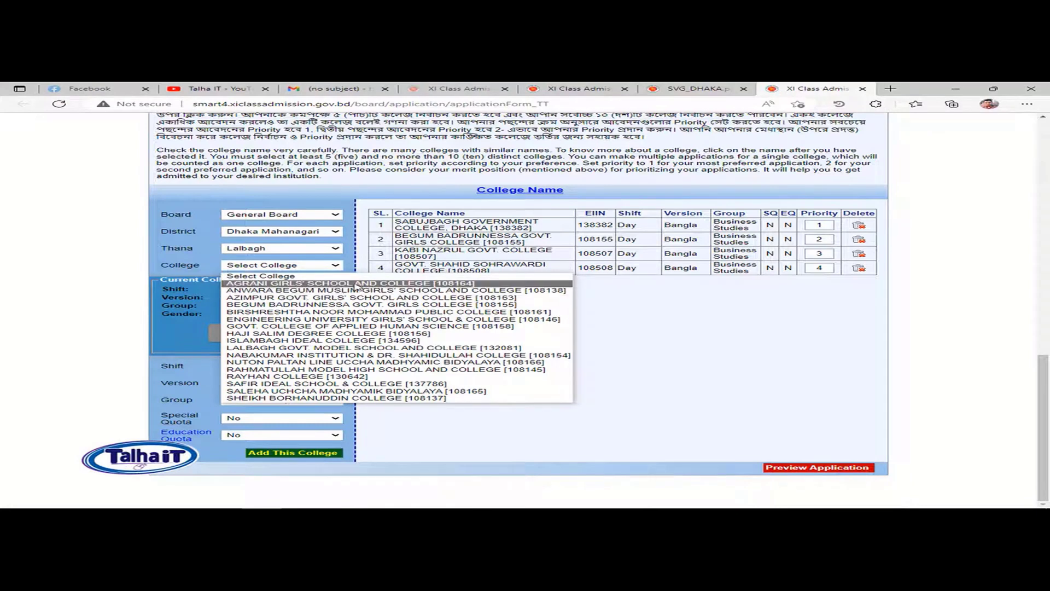
pyautogui.press('Down')
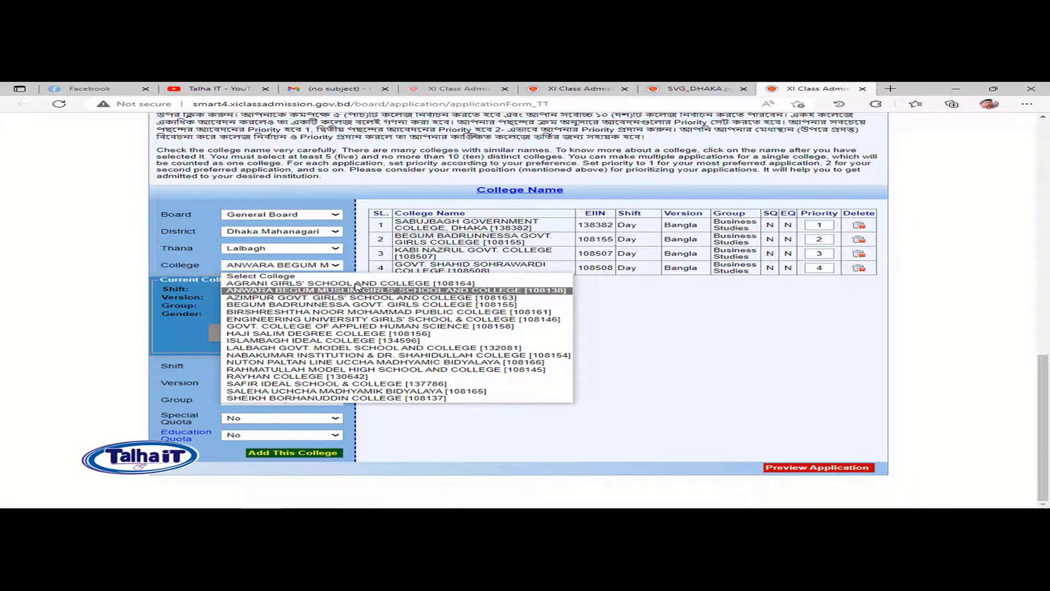
pyautogui.click(394, 298)
# Step: Set Morning shift, Bangla version, Business Studies group and add it as priority 5
pyautogui.click(294, 365)
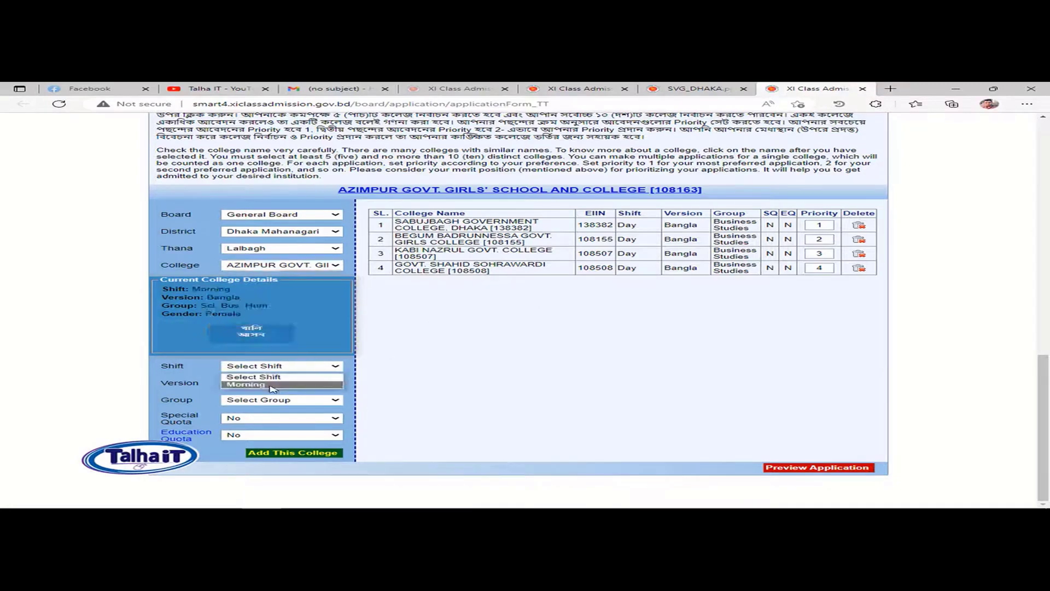
pyautogui.click(271, 385)
pyautogui.click(312, 383)
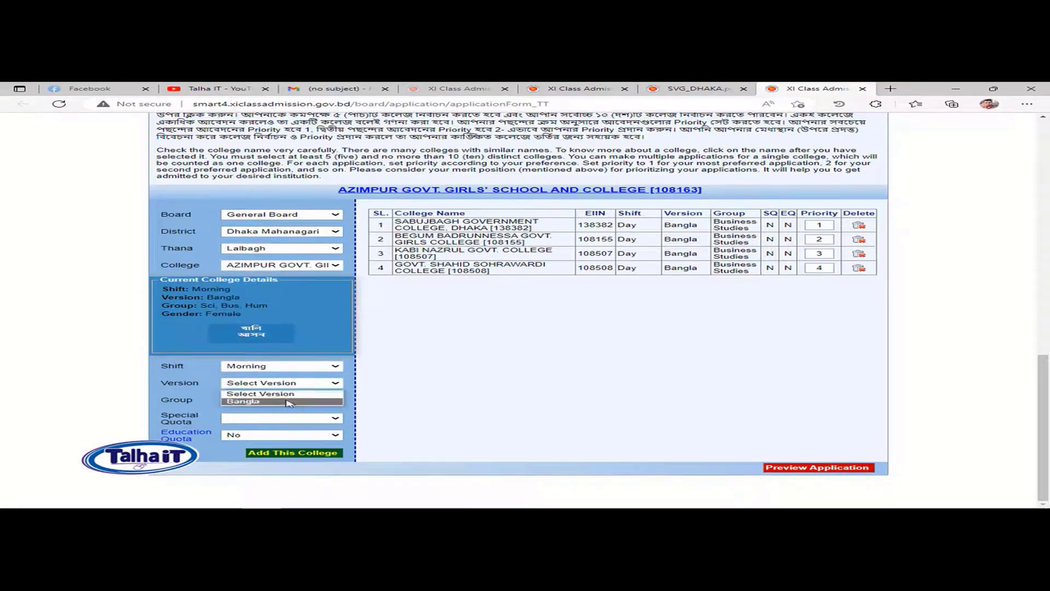
pyautogui.click(312, 402)
pyautogui.click(285, 402)
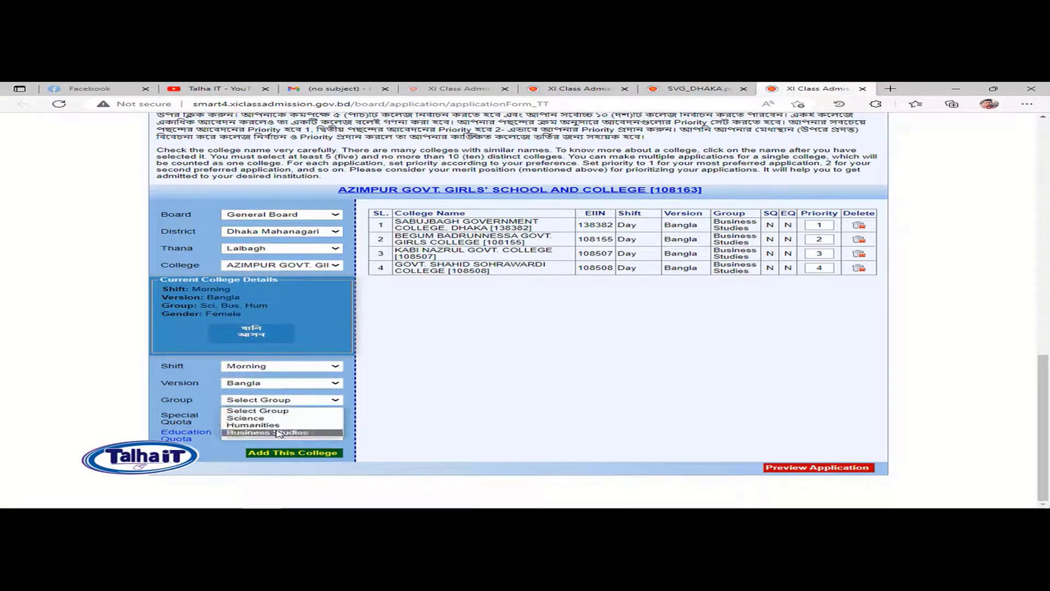
pyautogui.click(273, 432)
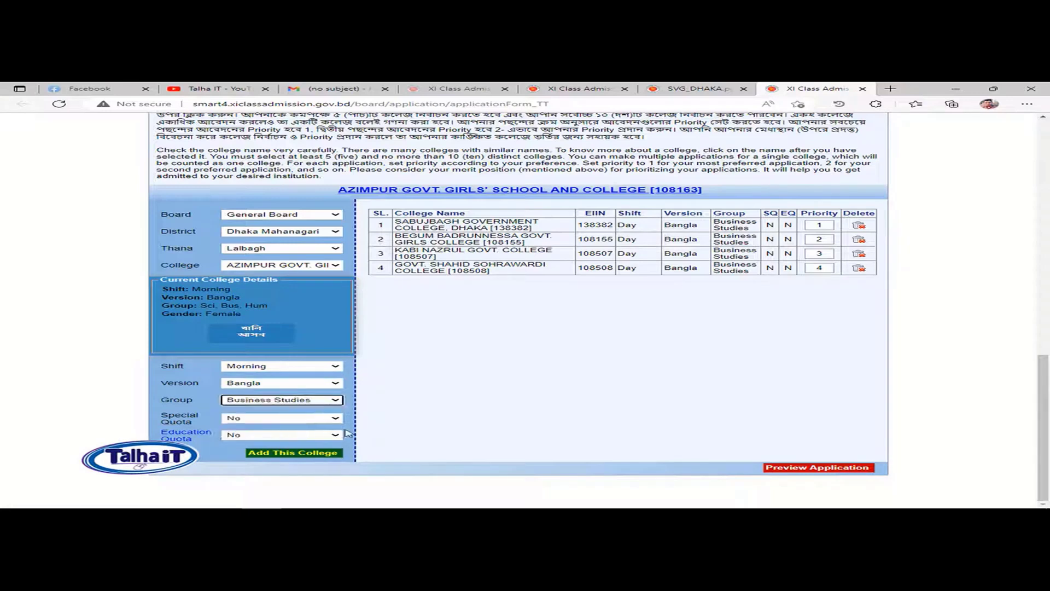
pyautogui.click(311, 454)
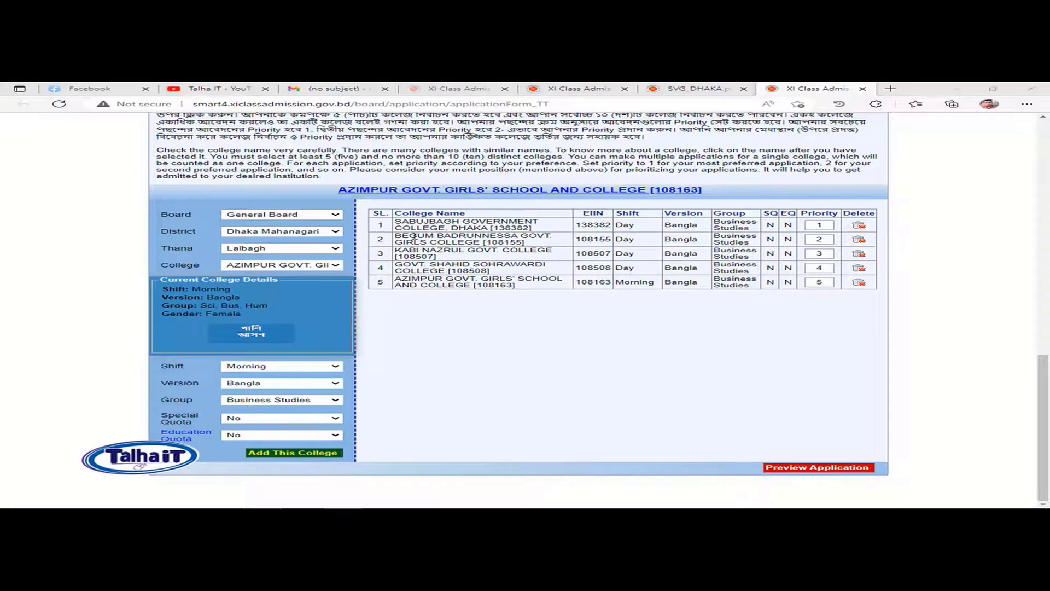
pyautogui.moveTo(386, 229); pyautogui.dragTo(547, 287)
# Step: Preview the application and review the Selected Colleges table with priorities 1–5
pyautogui.click(675, 296)
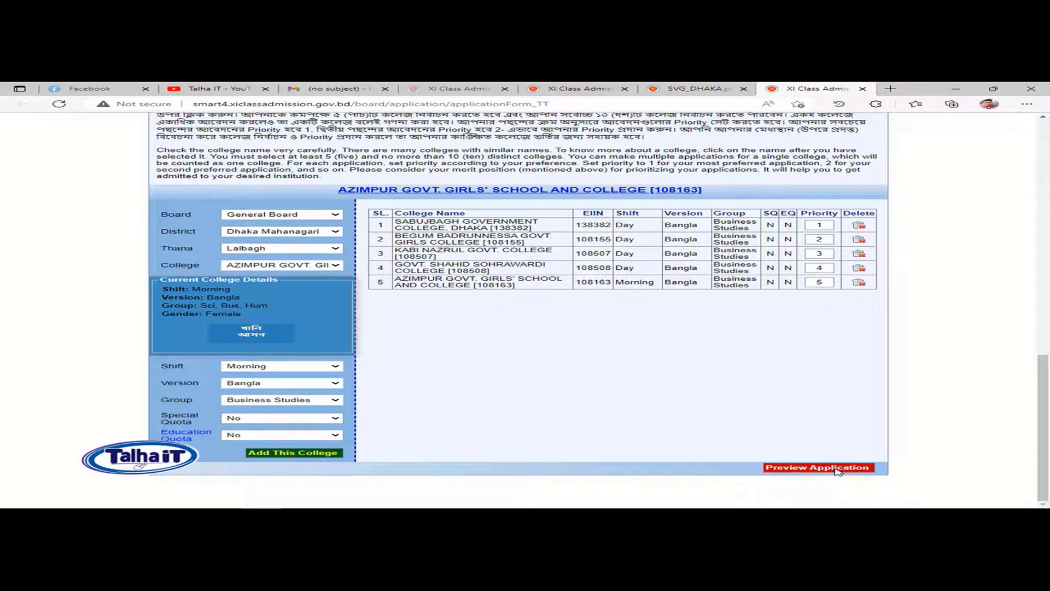
pyautogui.click(868, 465)
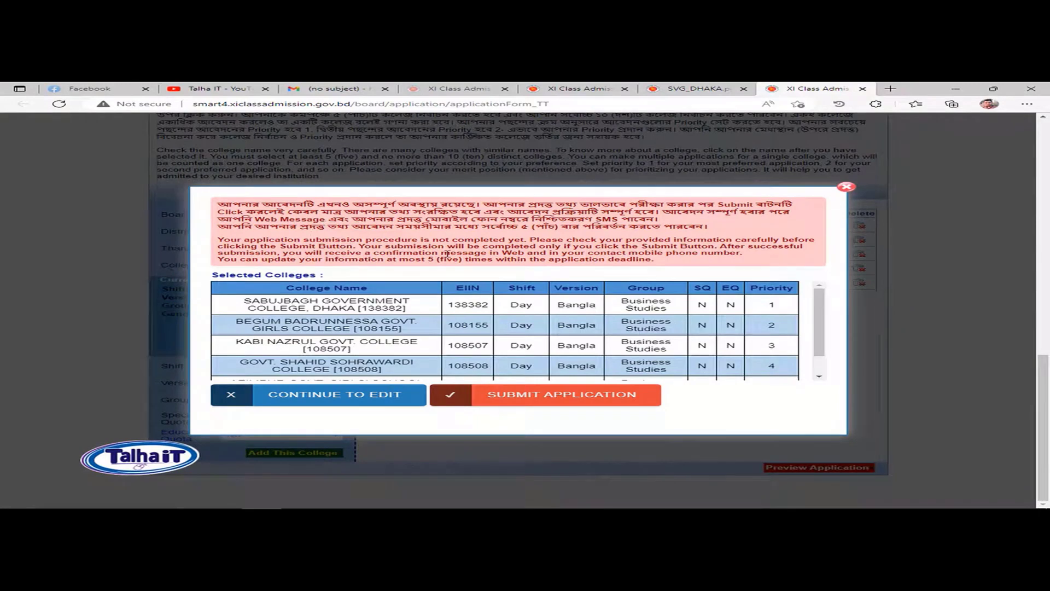
pyautogui.scroll(-2, 557, 306)
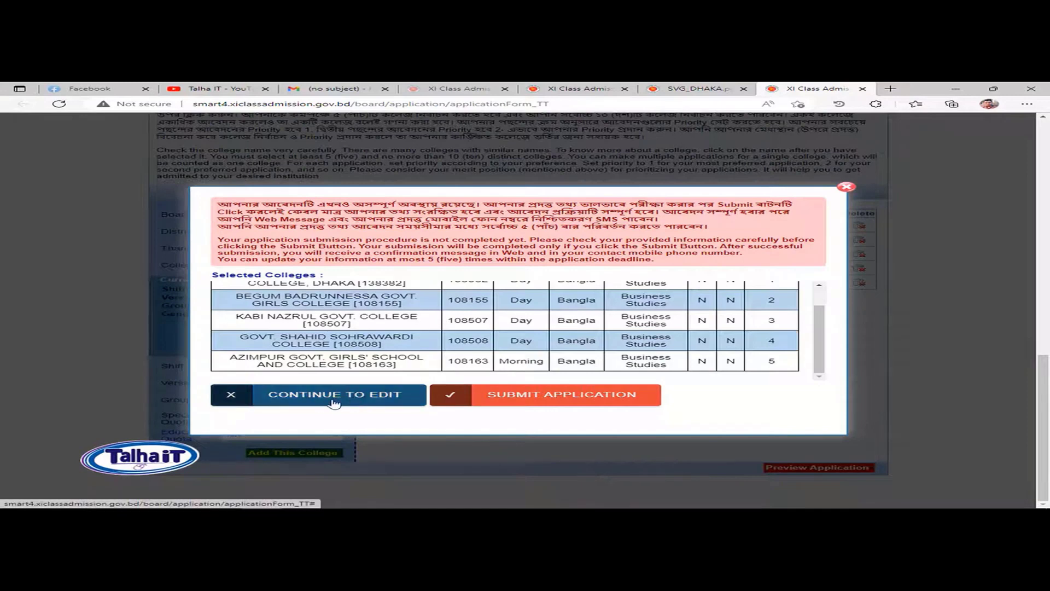
pyautogui.scroll(5, 485, 301)
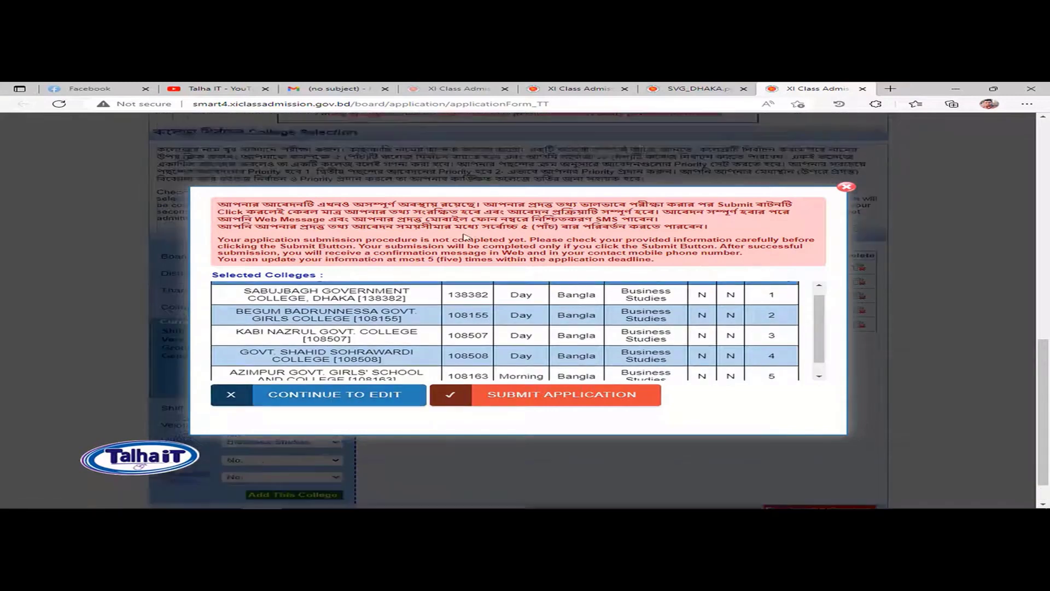
pyautogui.moveTo(641, 227); pyautogui.dragTo(377, 228)
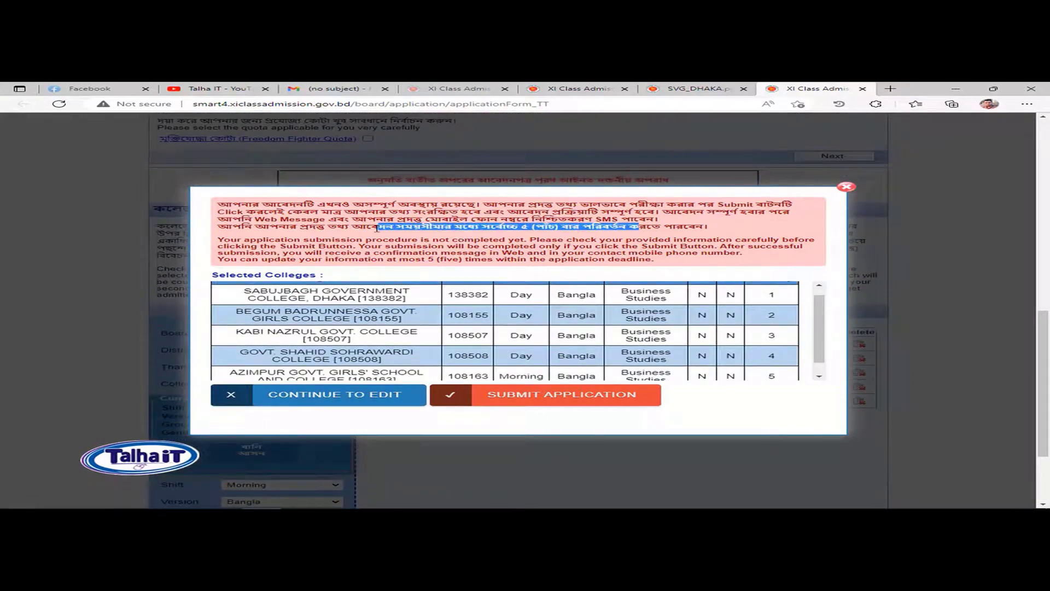
pyautogui.click(552, 233)
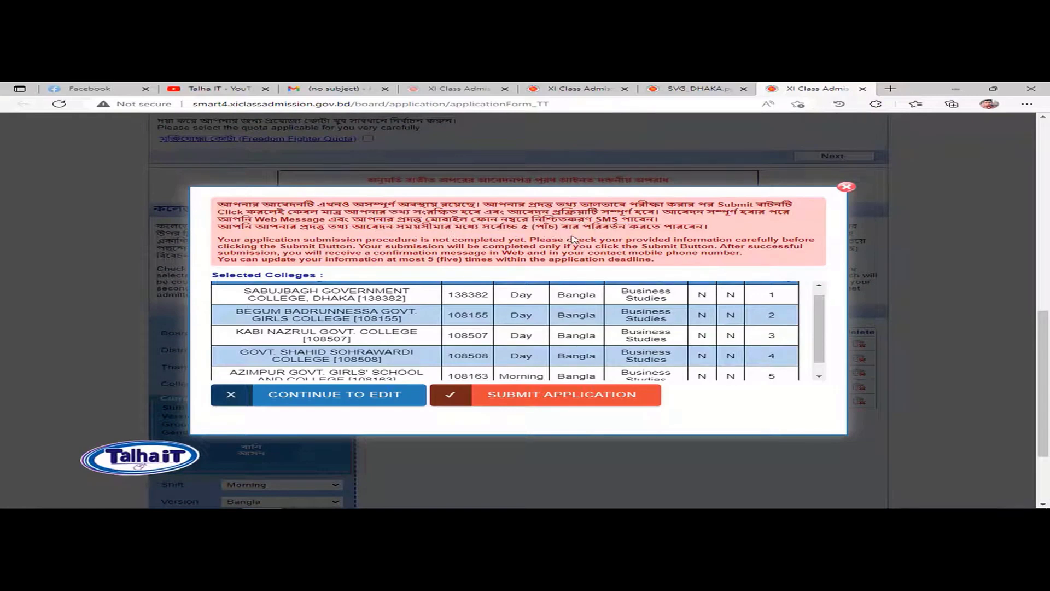
# Step: Submit the application and save the summary with choice list as a PDF on the Desktop
pyautogui.click(602, 400)
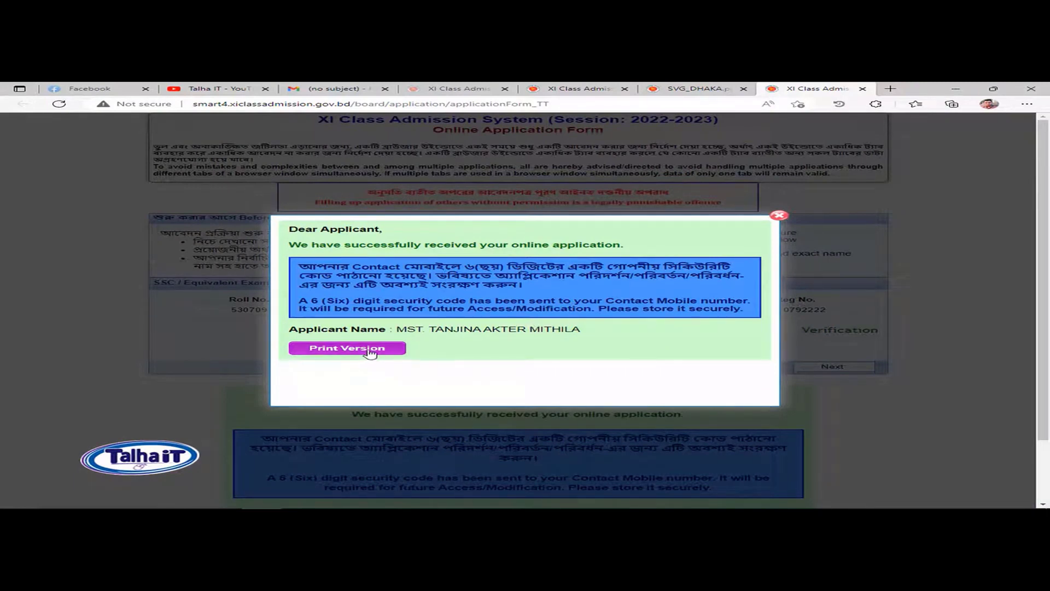
pyautogui.click(347, 348)
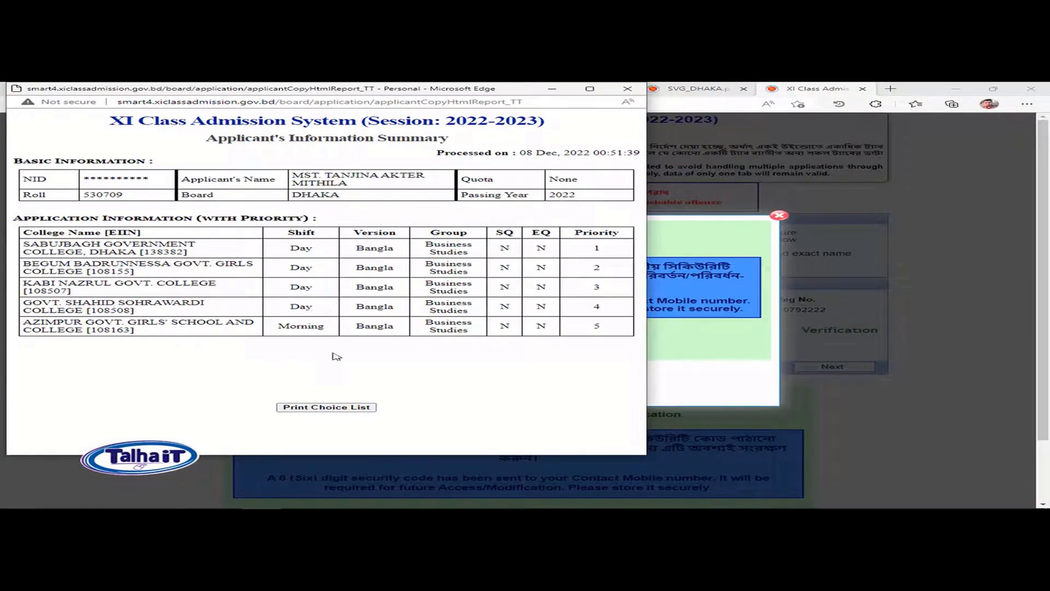
pyautogui.click(352, 408)
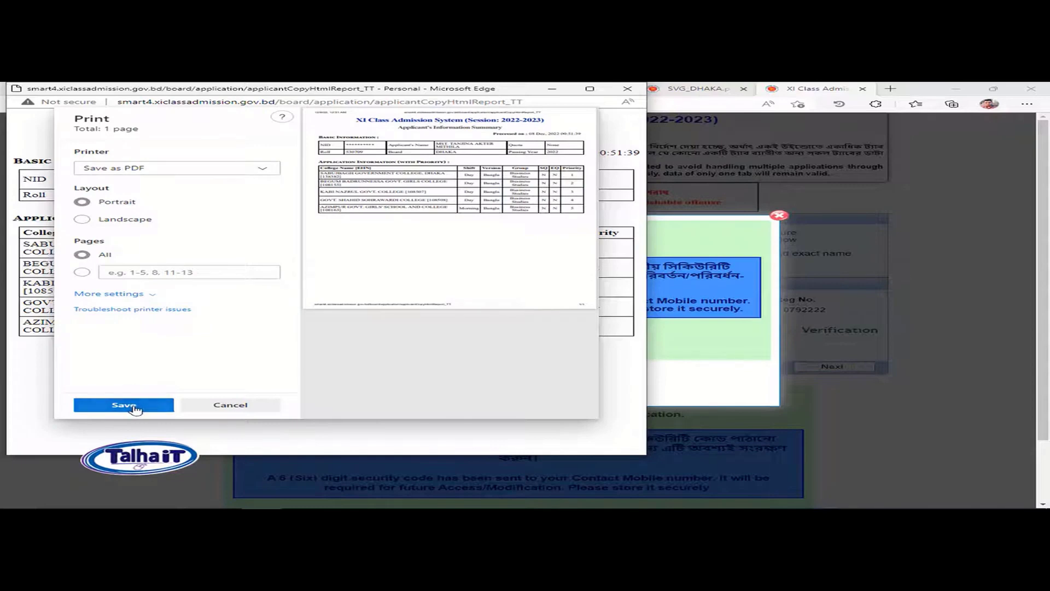
pyautogui.click(135, 409)
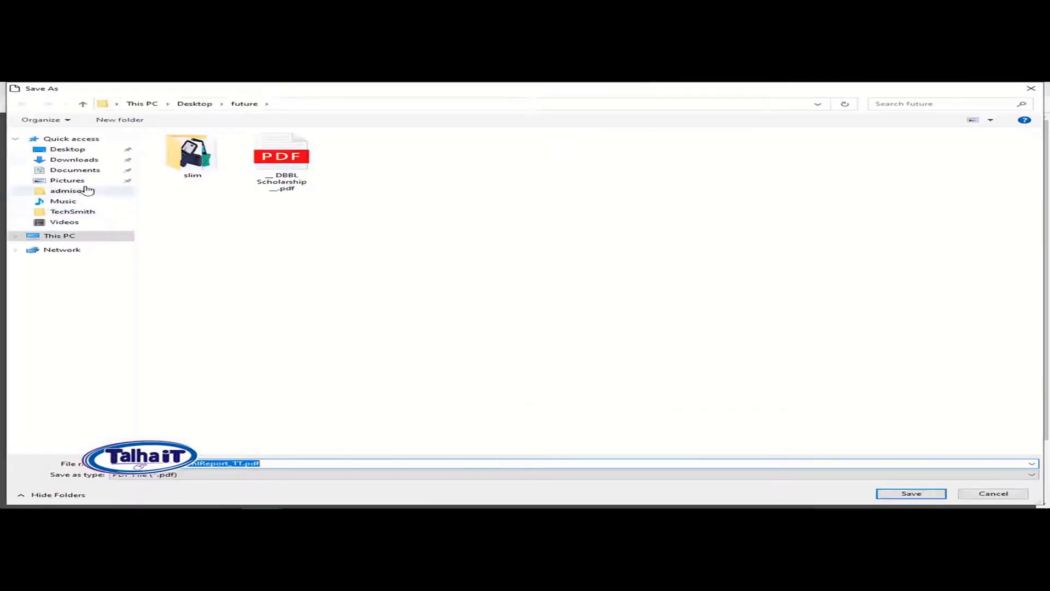
pyautogui.click(75, 153)
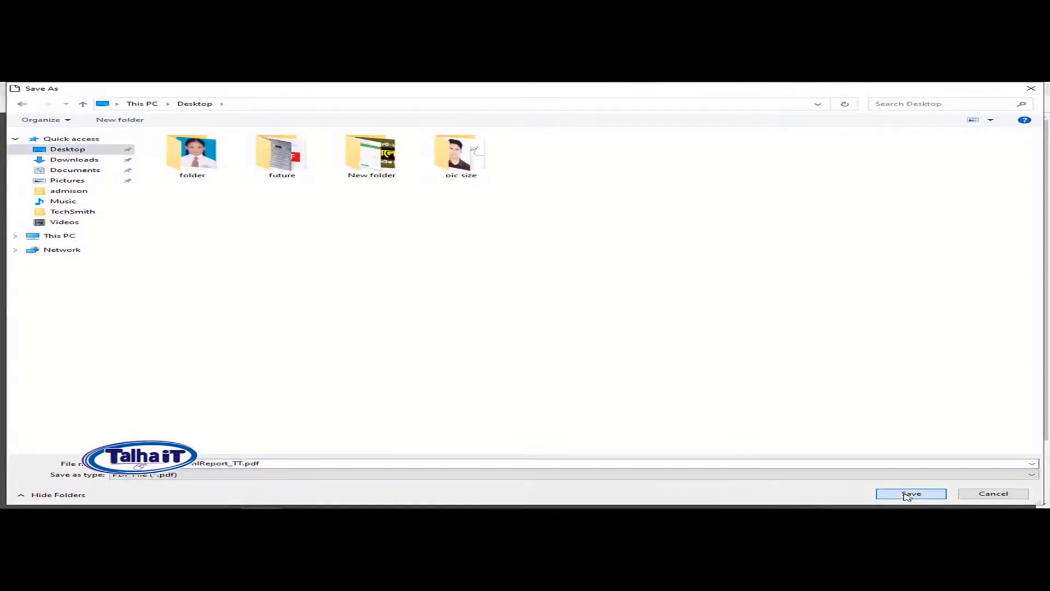
pyautogui.click(910, 493)
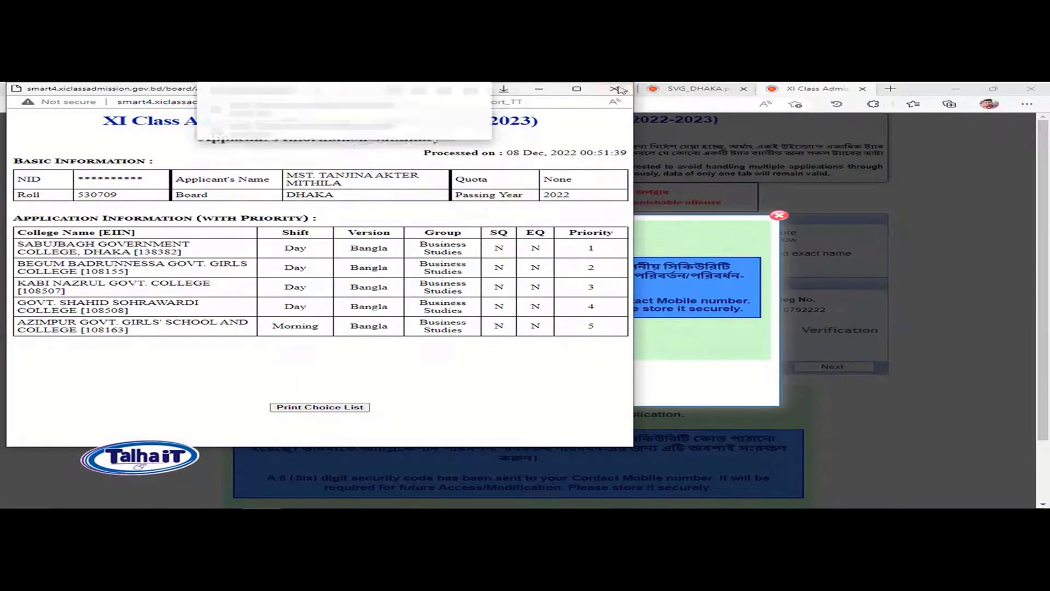
# Step: Close the summary window and the SVG_DHAKA.pdf tab, returning to the admission home tab
pyautogui.click(617, 89)
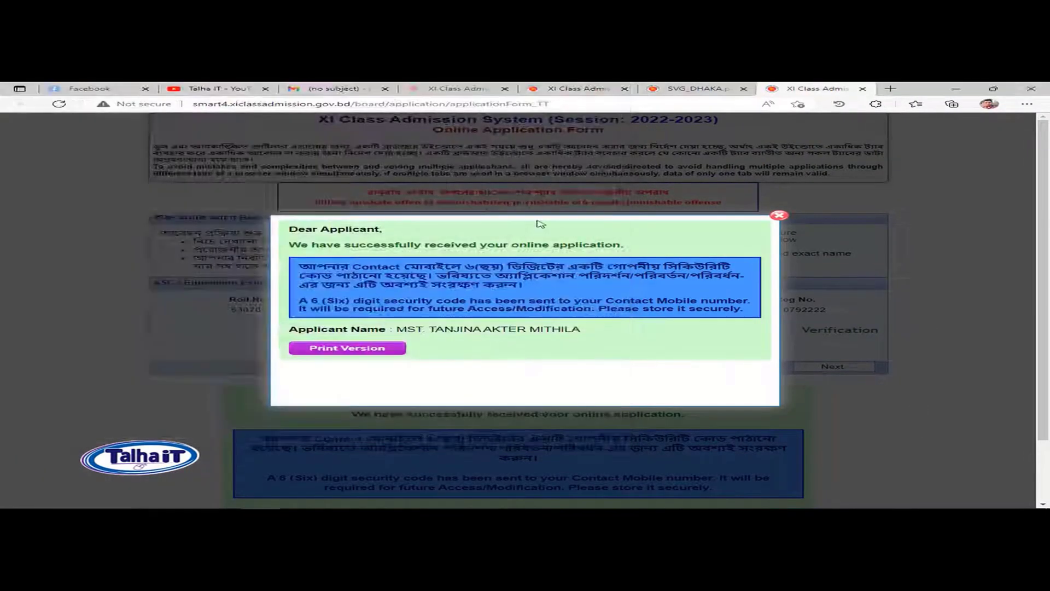
pyautogui.click(699, 90)
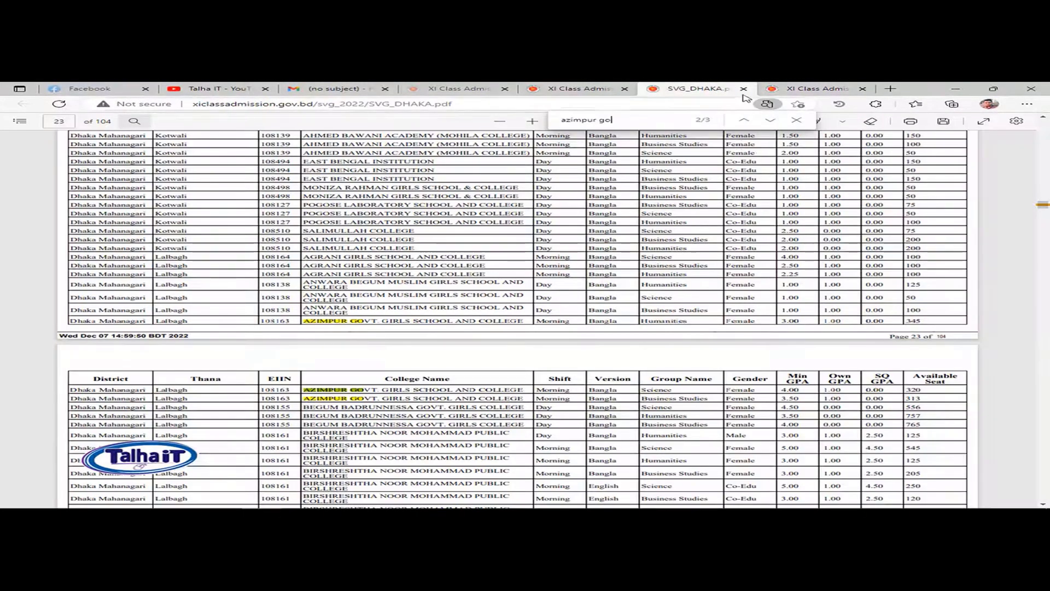
pyautogui.click(743, 88)
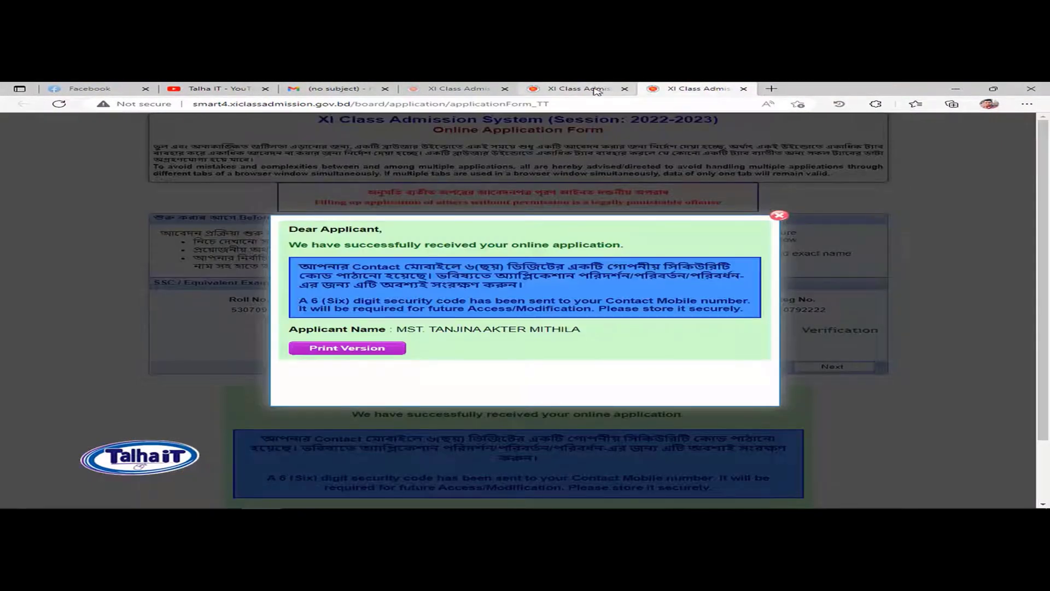
pyautogui.click(596, 91)
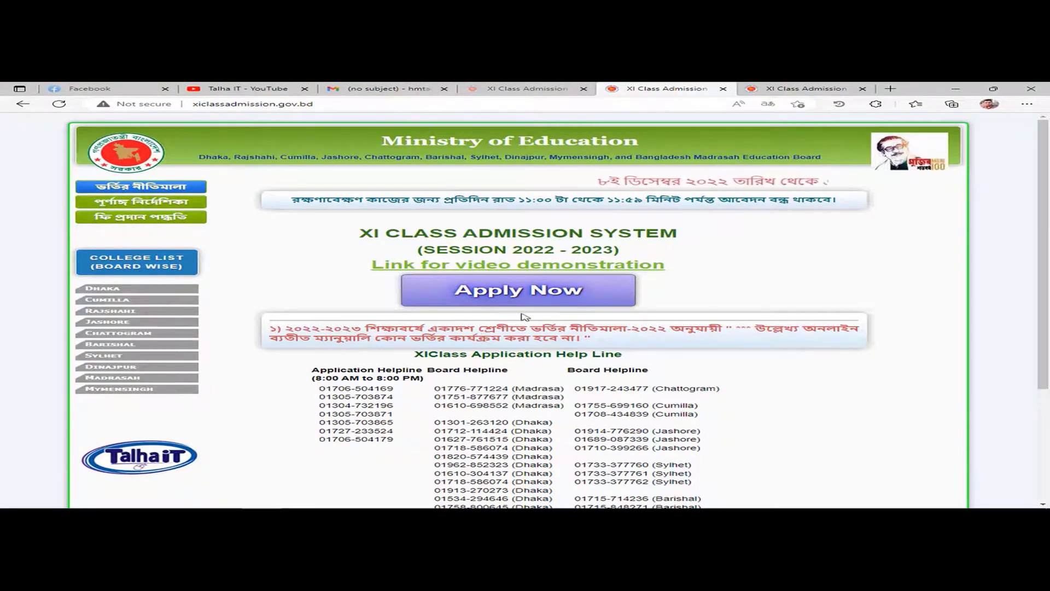
# Step: Scroll the home page to review the application helpline numbers by board
pyautogui.scroll(-1, 523, 328)
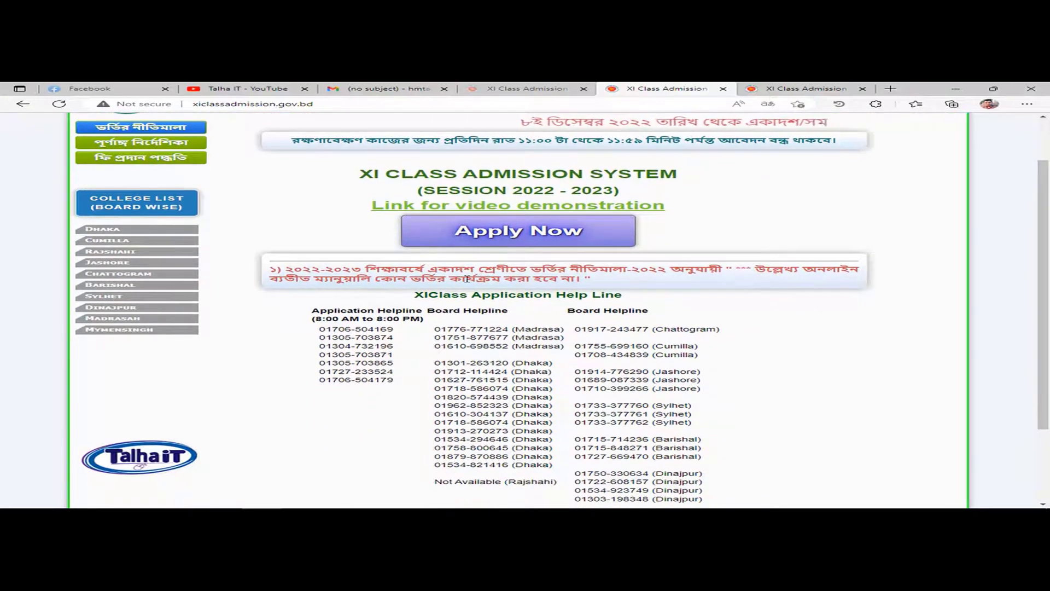
pyautogui.moveTo(315, 310); pyautogui.dragTo(791, 423)
pyautogui.click(709, 348)
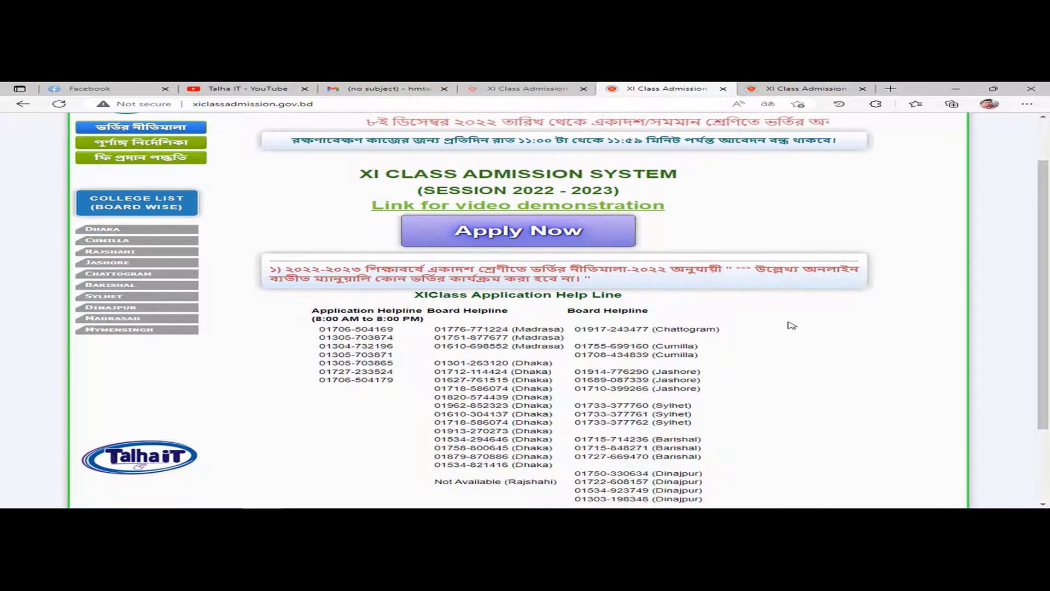
pyautogui.scroll(-1, 716, 343)
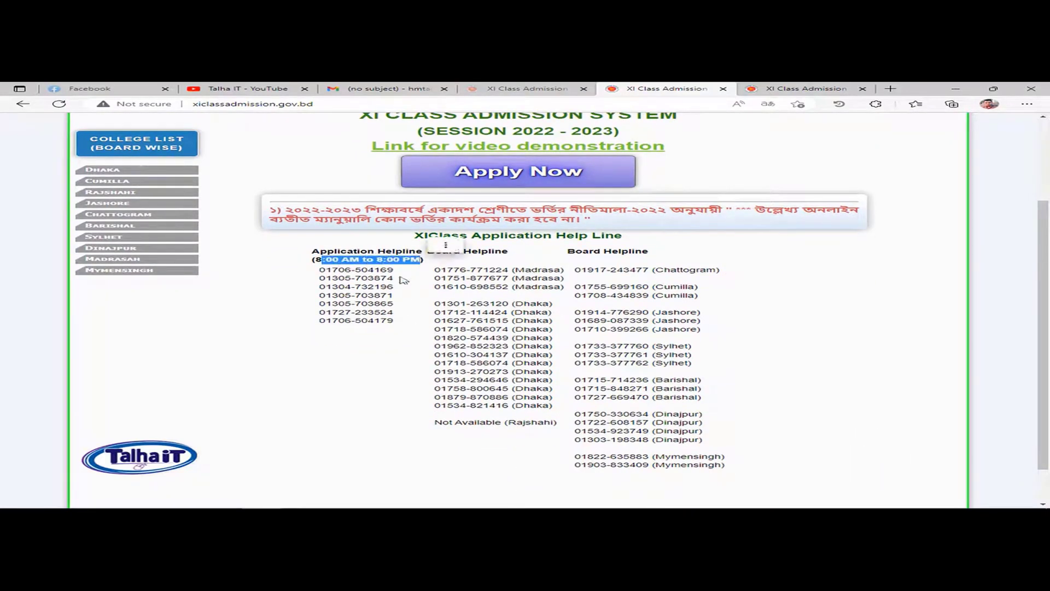
pyautogui.click(799, 318)
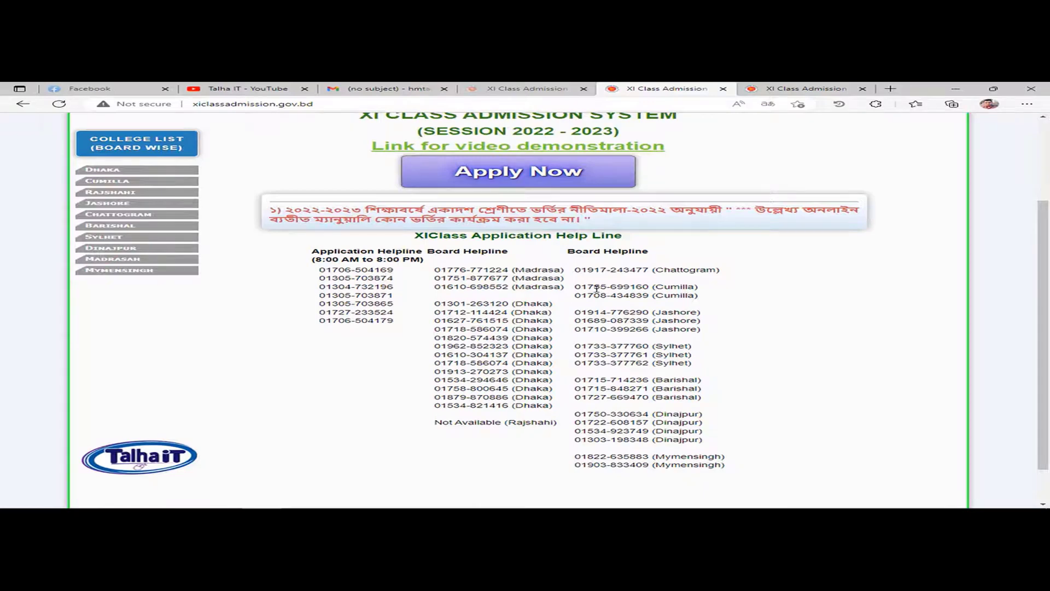
pyautogui.scroll(3, 596, 288)
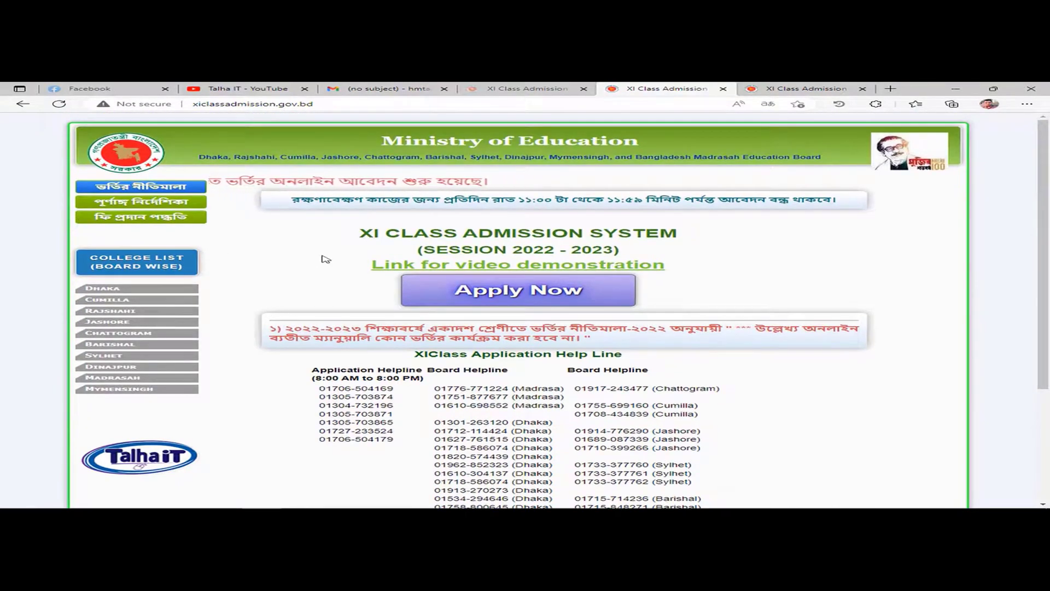